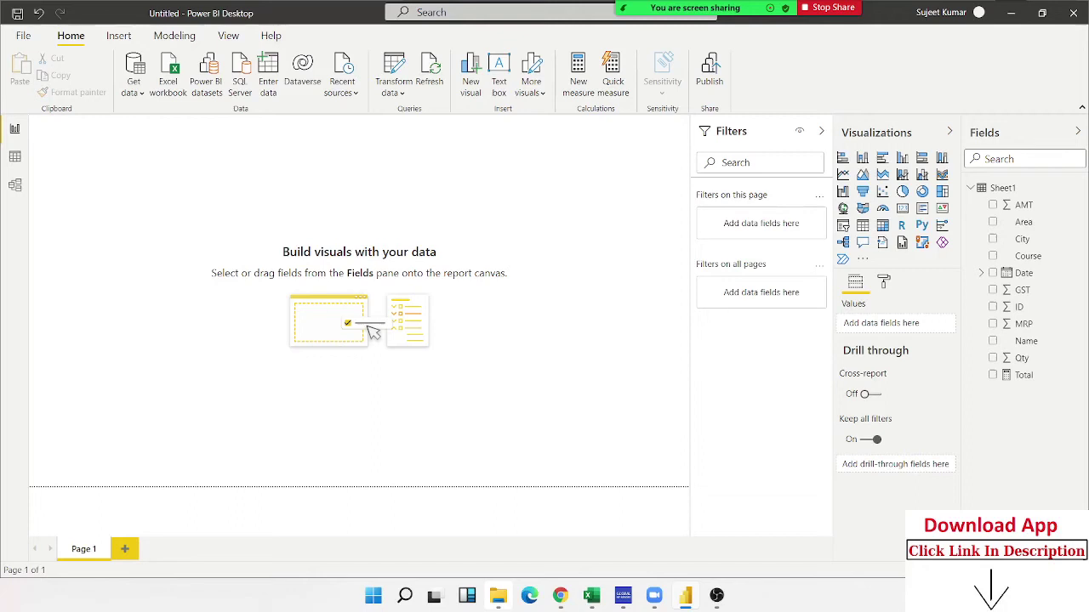
Step: Create a new measure Total_Qty = SUM(Sheet1[Qty]) and commit it
click(923, 596)
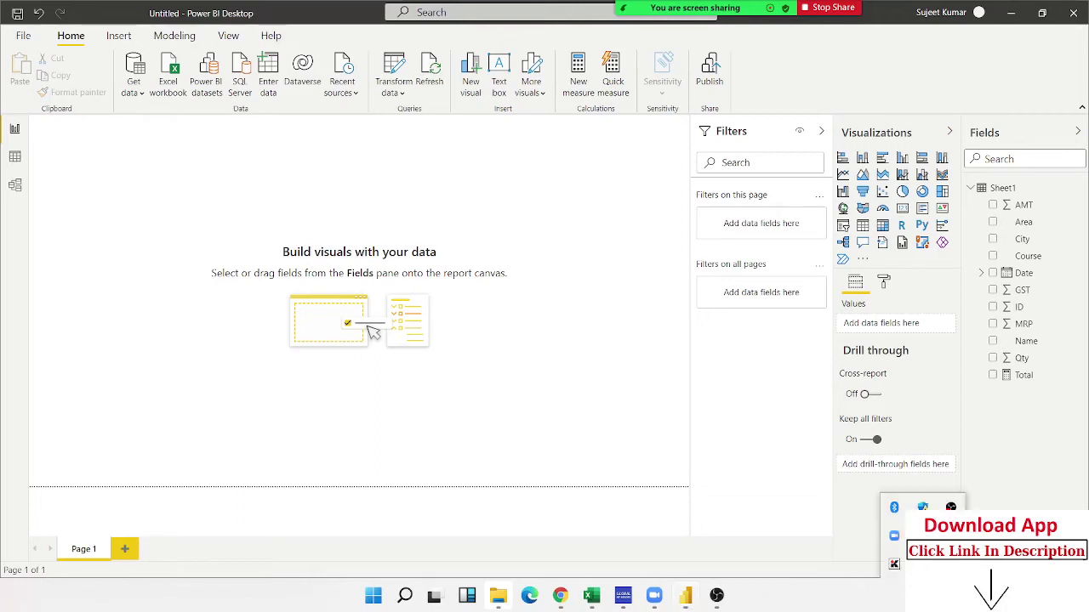
click(562, 289)
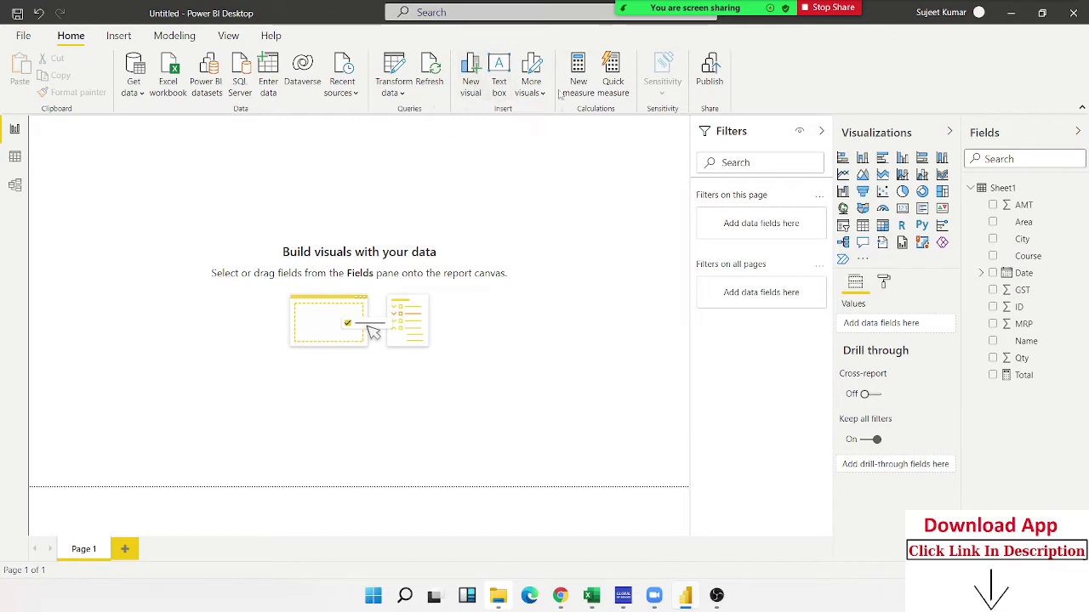
click(579, 90)
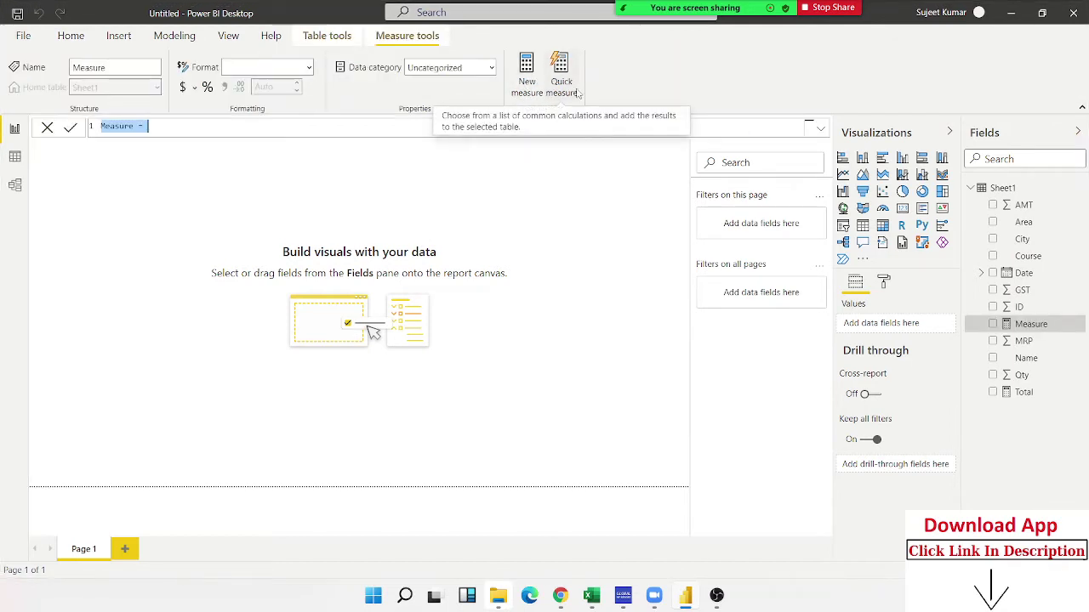
text(P)
key(BackSpace)
text(Tota)
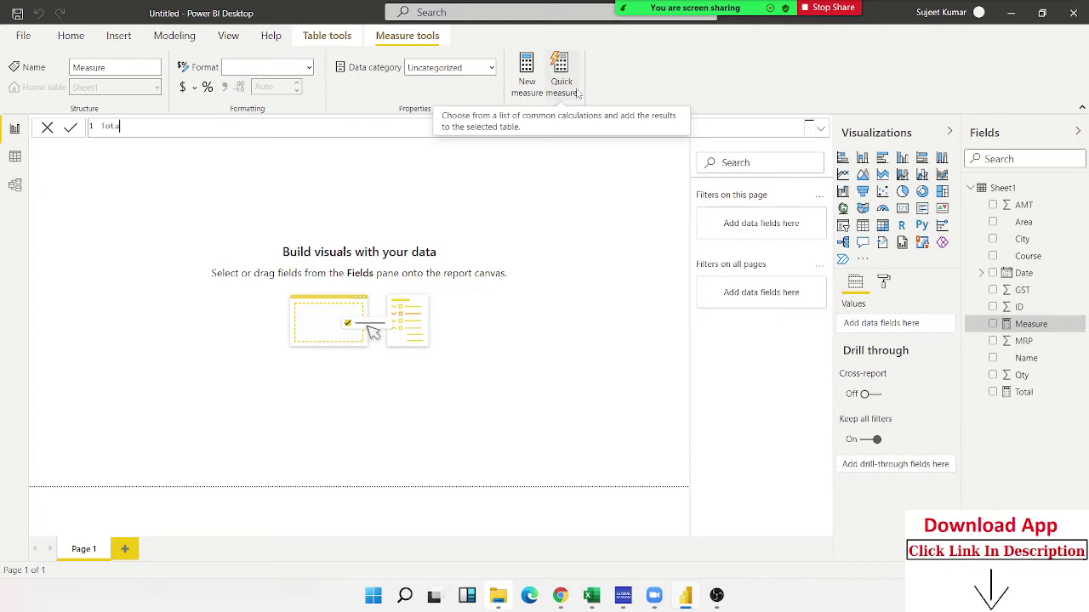
text(l_Q)
text(ty=)
text(S)
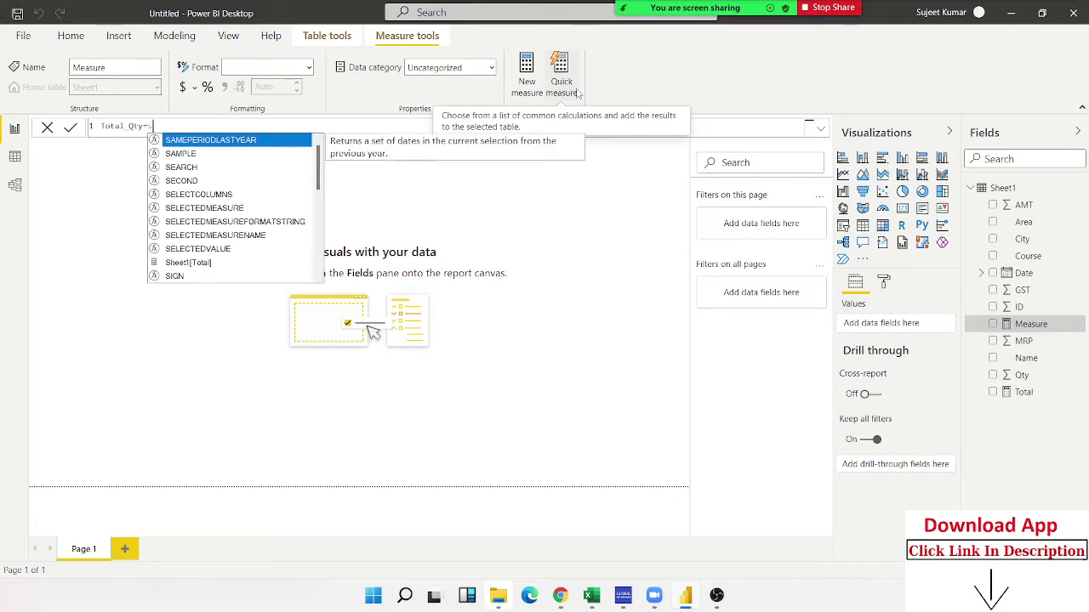
text(UM(Sheet1[)
text(Qty)
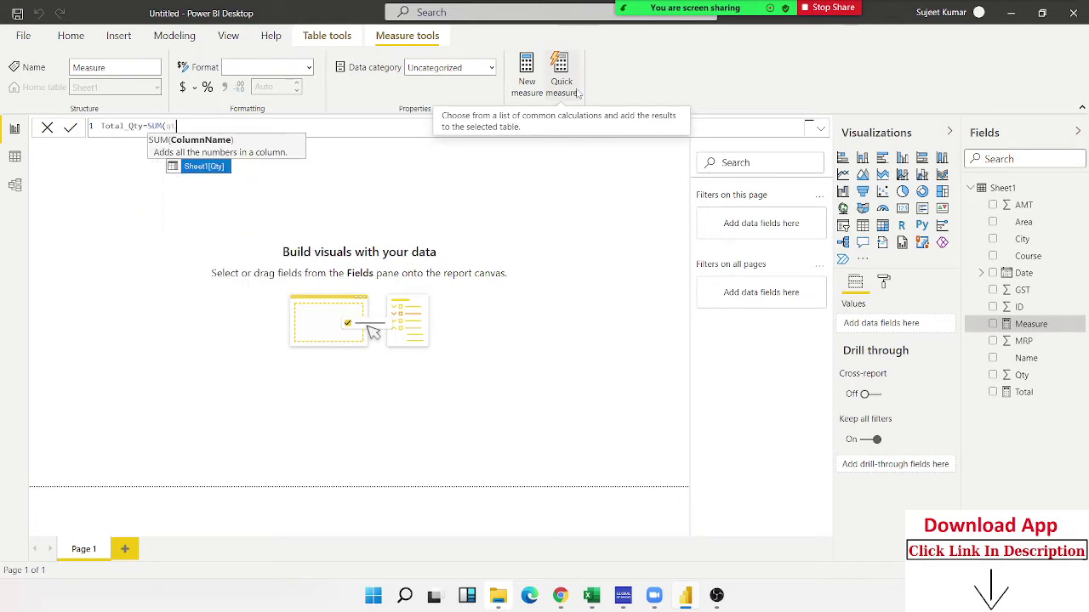
key(Tab)
text())
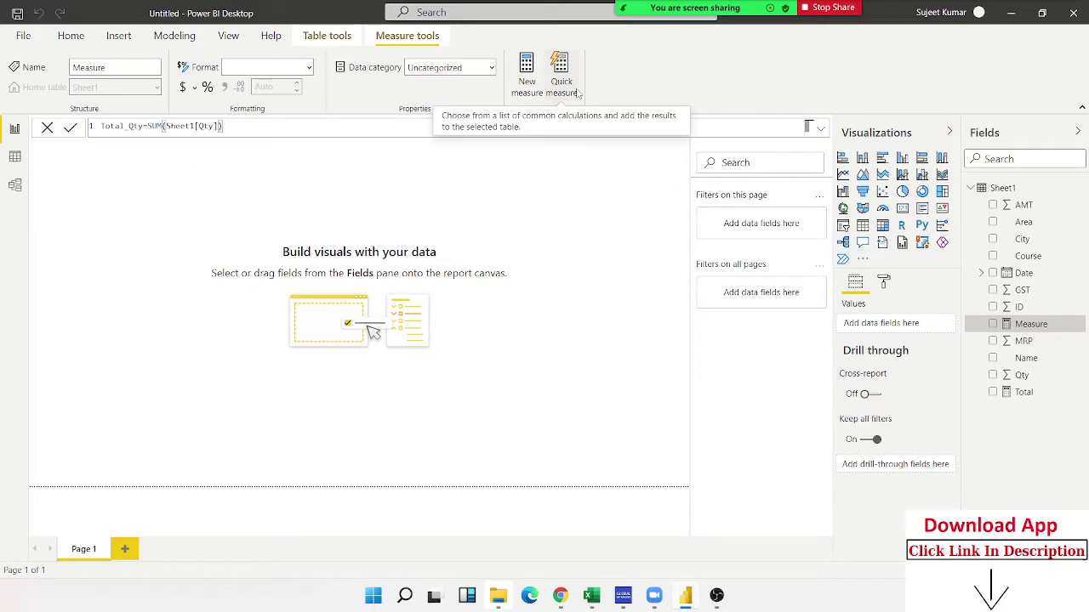
key(Return)
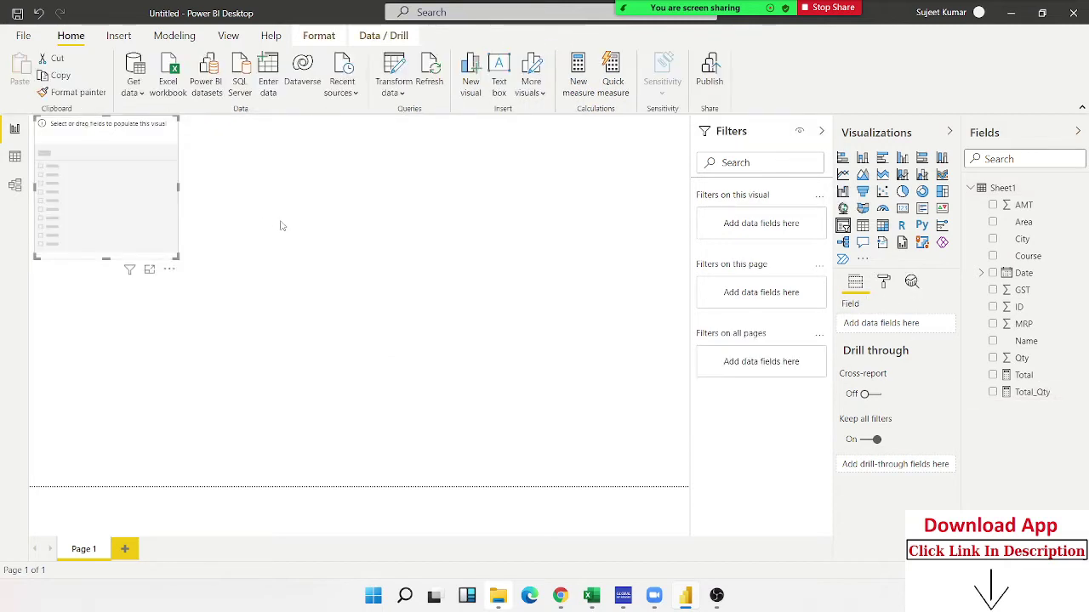
Step: Replace the empty visual with a Total_Qty card reading 38K, moved lower on the left
key(Delete)
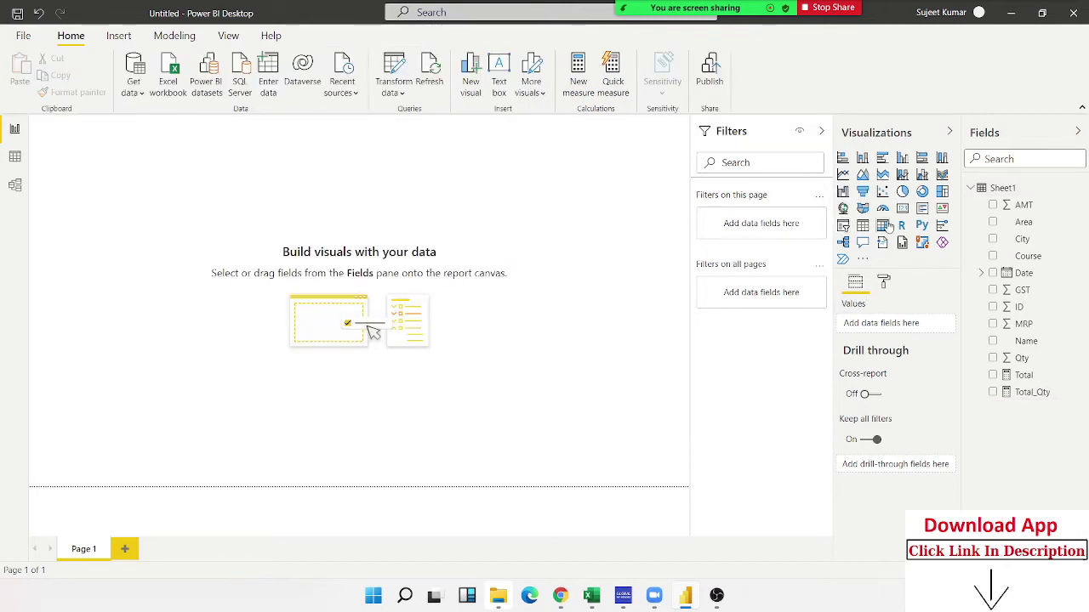
mouse_move(1031, 392)
mouse_down()
mouse_move(158, 255)
mouse_move(215, 273)
mouse_up()
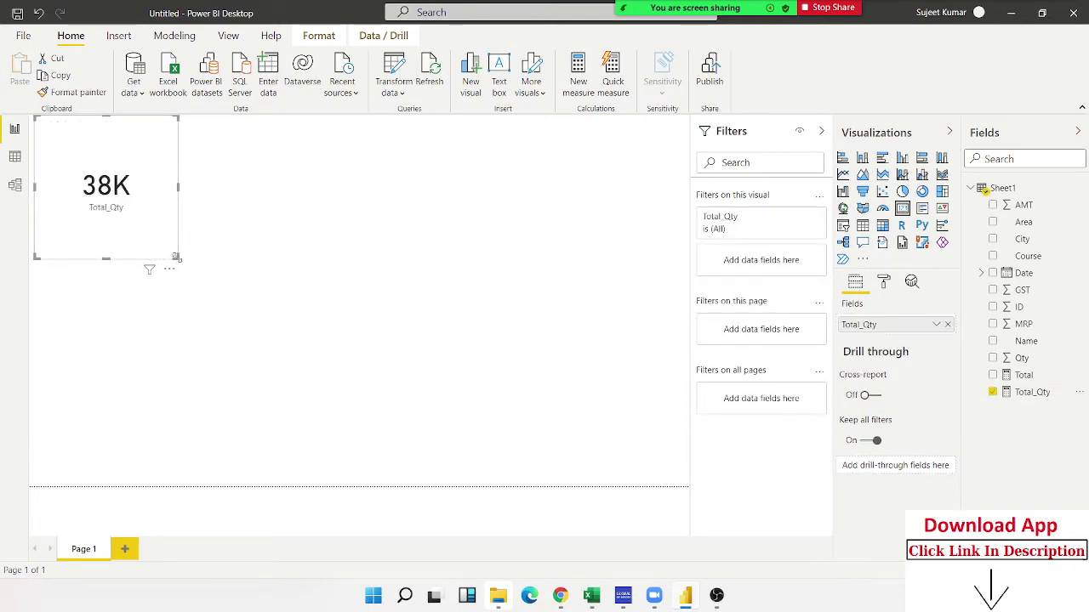
drag(201, 232, 202, 316)
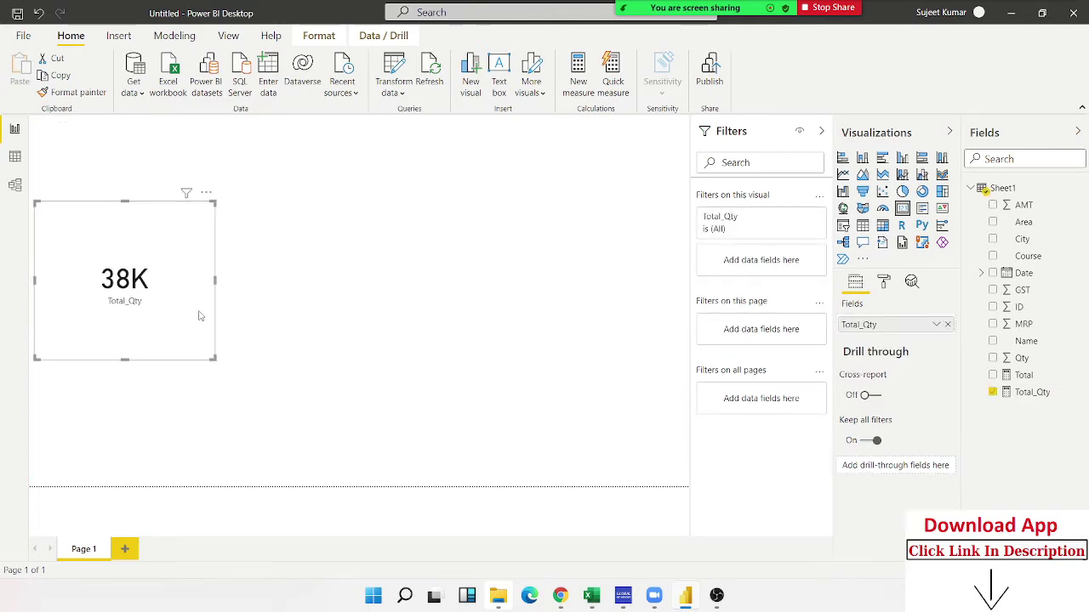
click(532, 287)
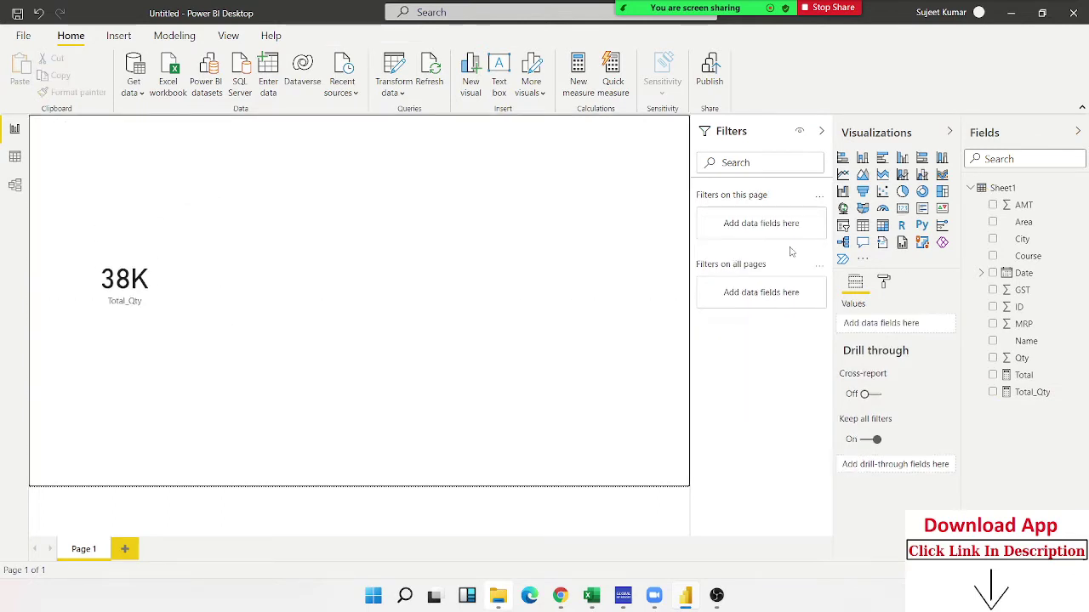
click(843, 225)
drag(231, 191, 592, 195)
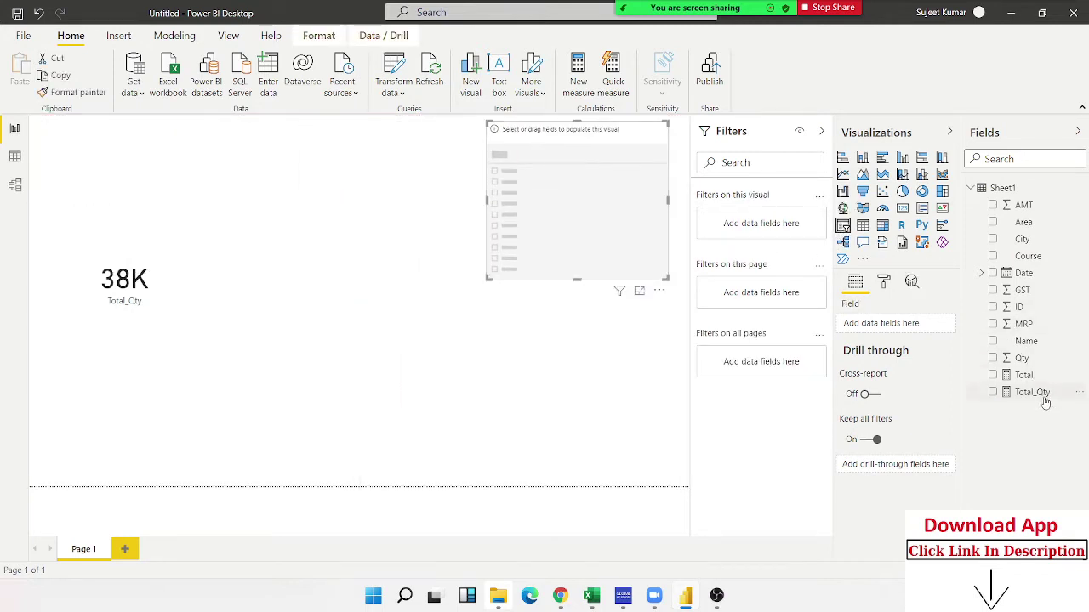
drag(1039, 399, 1039, 396)
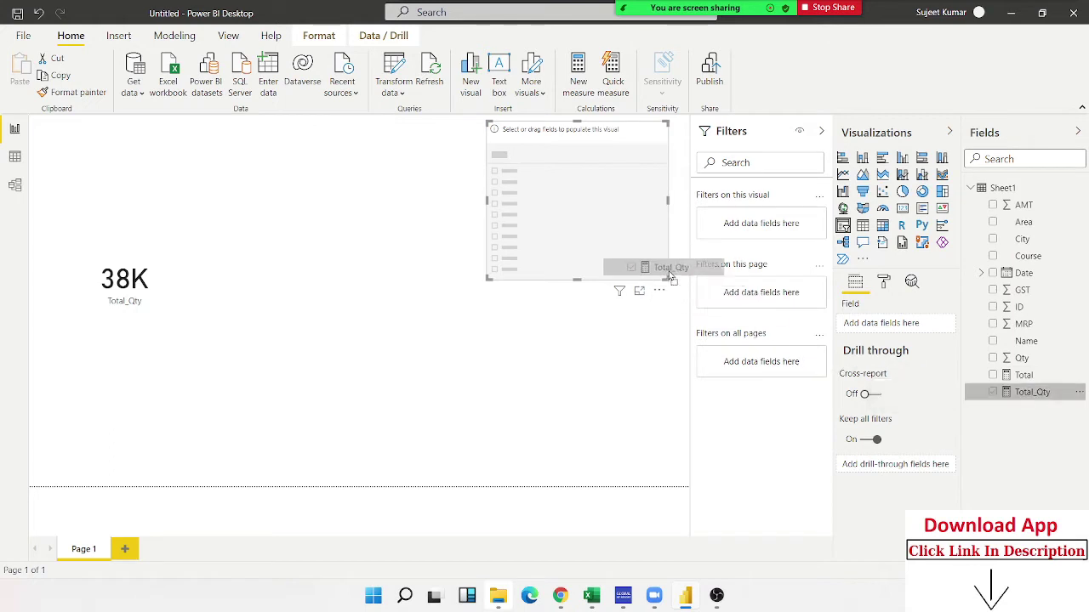
drag(1027, 341, 562, 216)
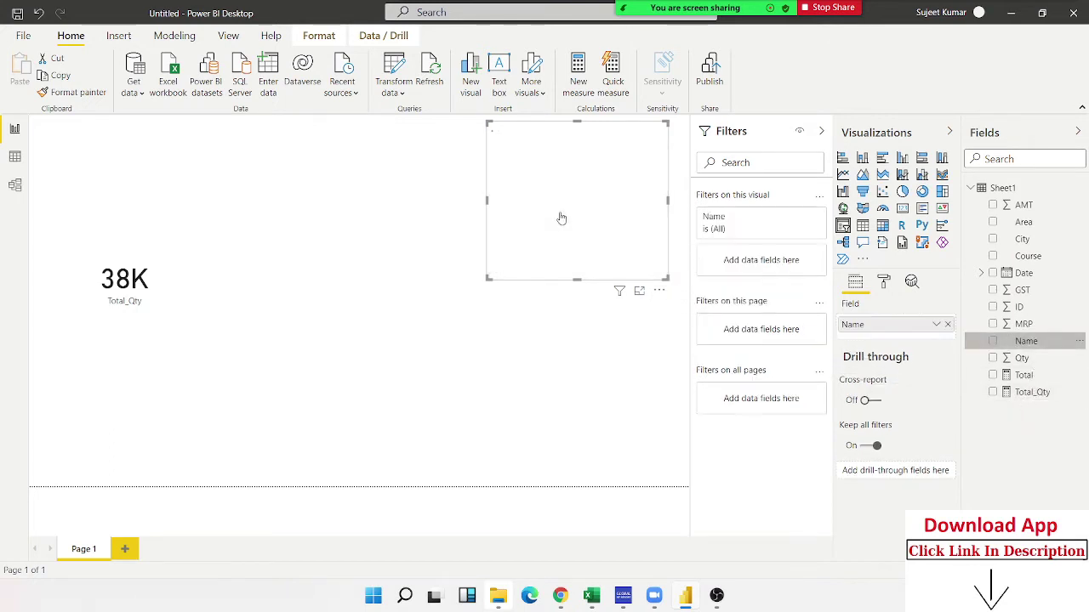
click(496, 139)
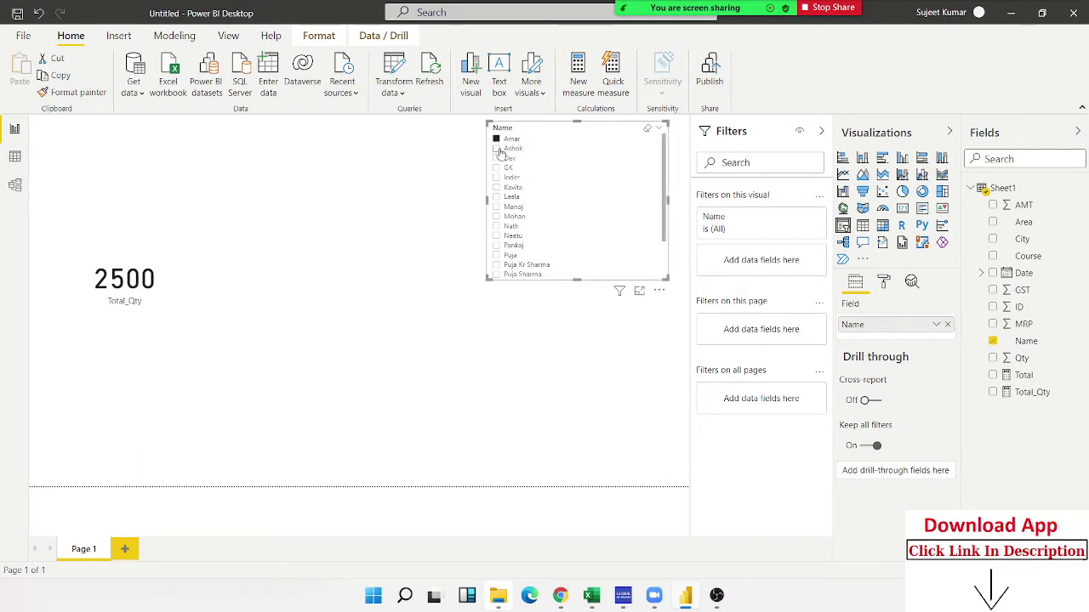
click(497, 149)
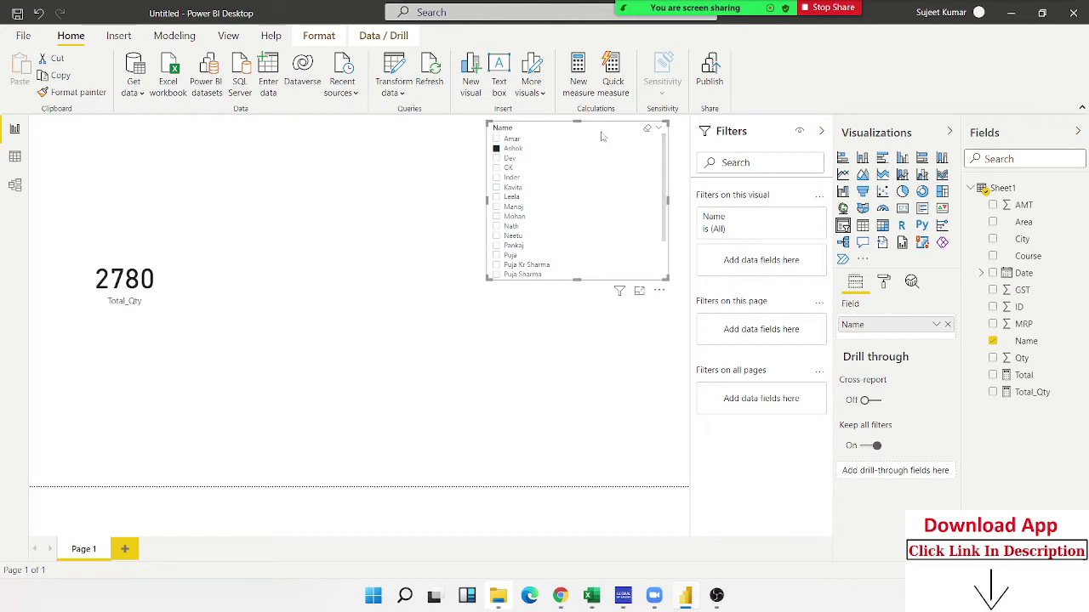
key(Delete)
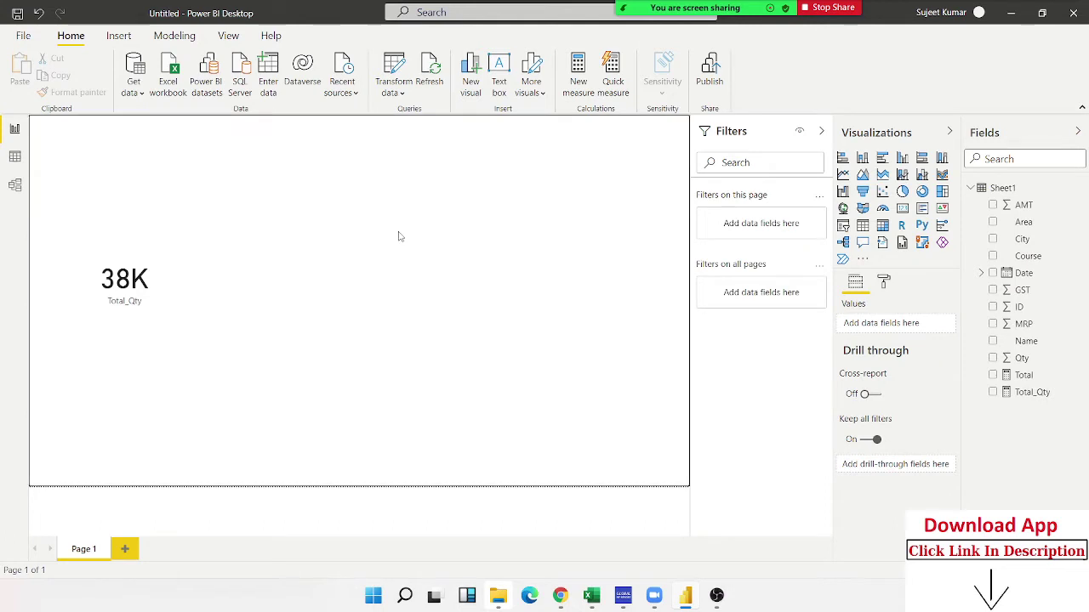
Step: Start a new measure and name it Total_ES
click(584, 85)
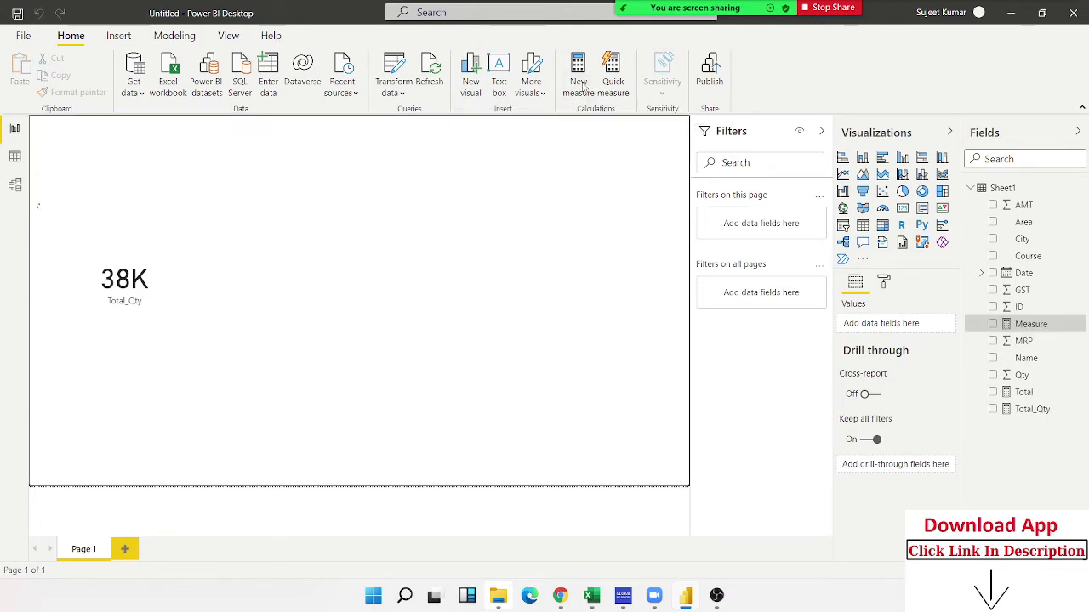
click(119, 124)
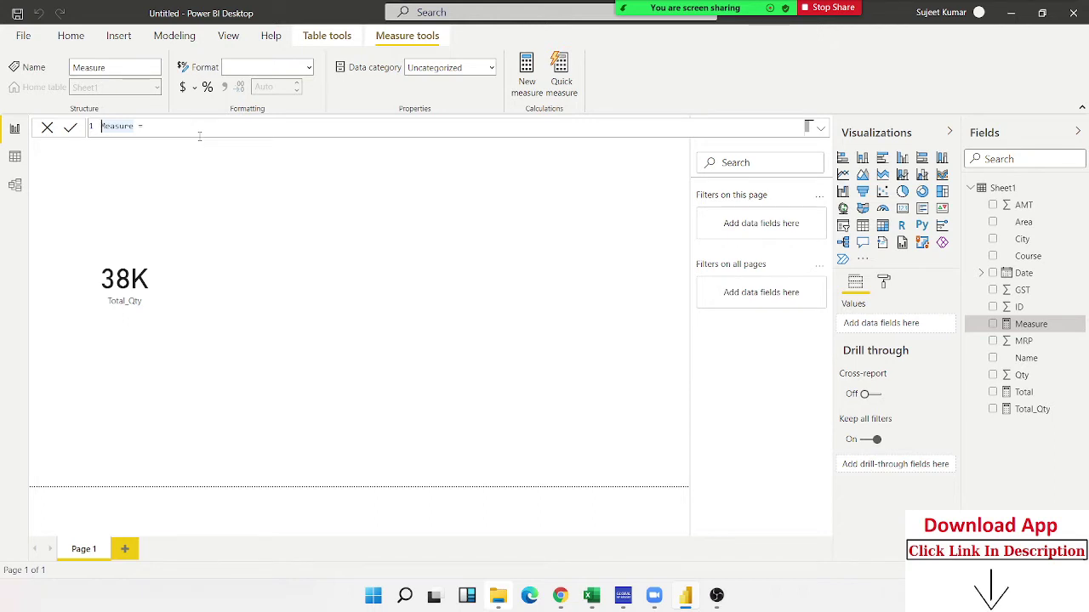
text(Total_)
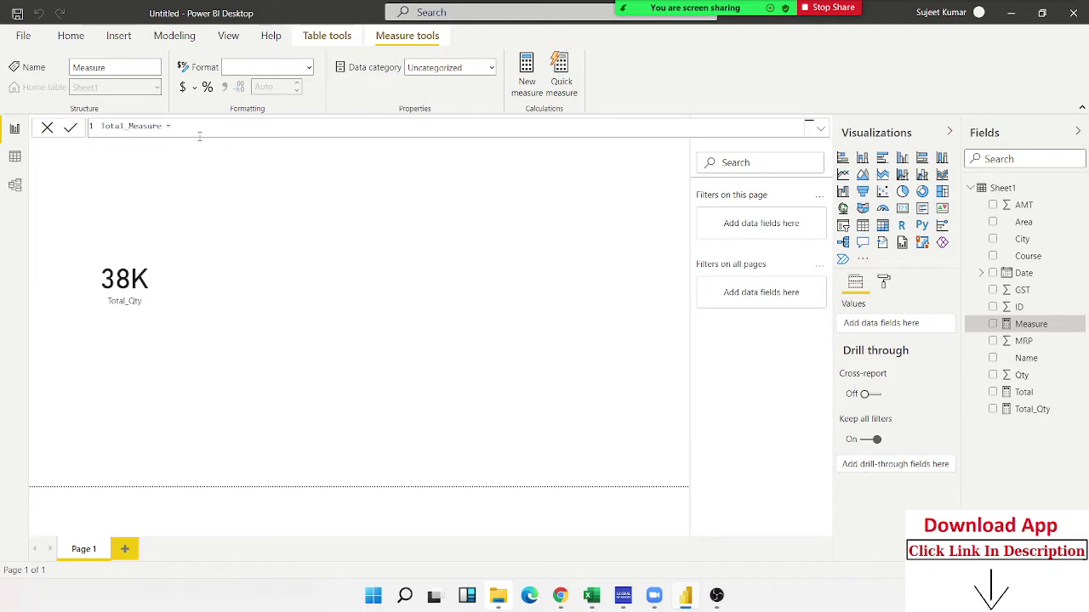
key(BackSpace)
text(_ES)
key(Delete)
key(Delete)
key(Delete)
key(Delete)
Step: Enter CALCULATE(SUM(Sheet1[Qty]), as the start of the Total_ES formula
text(cal)
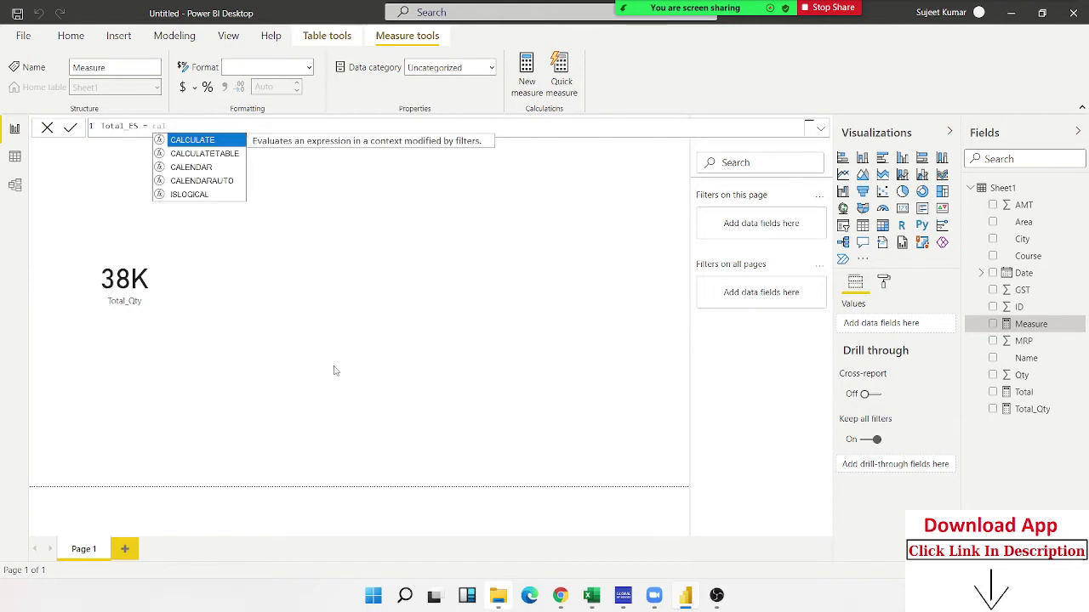
key(Tab)
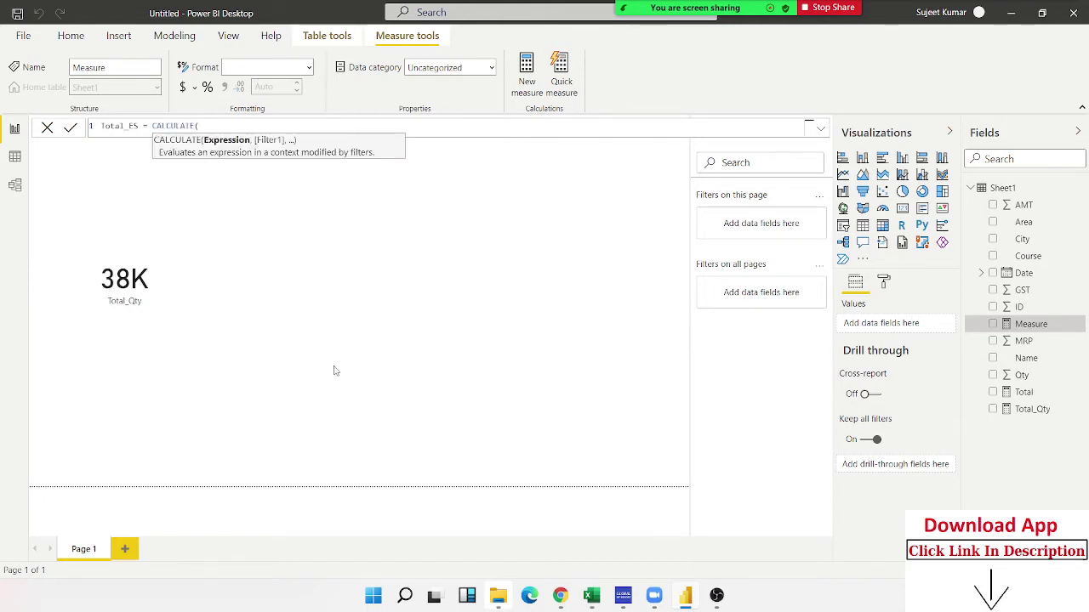
text(sum)
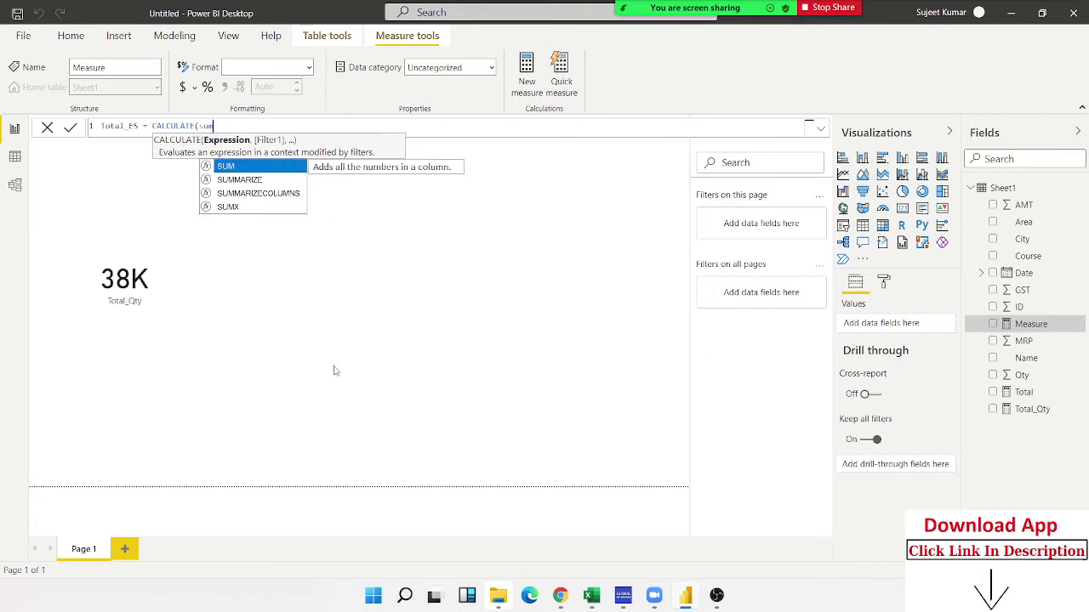
key(Tab)
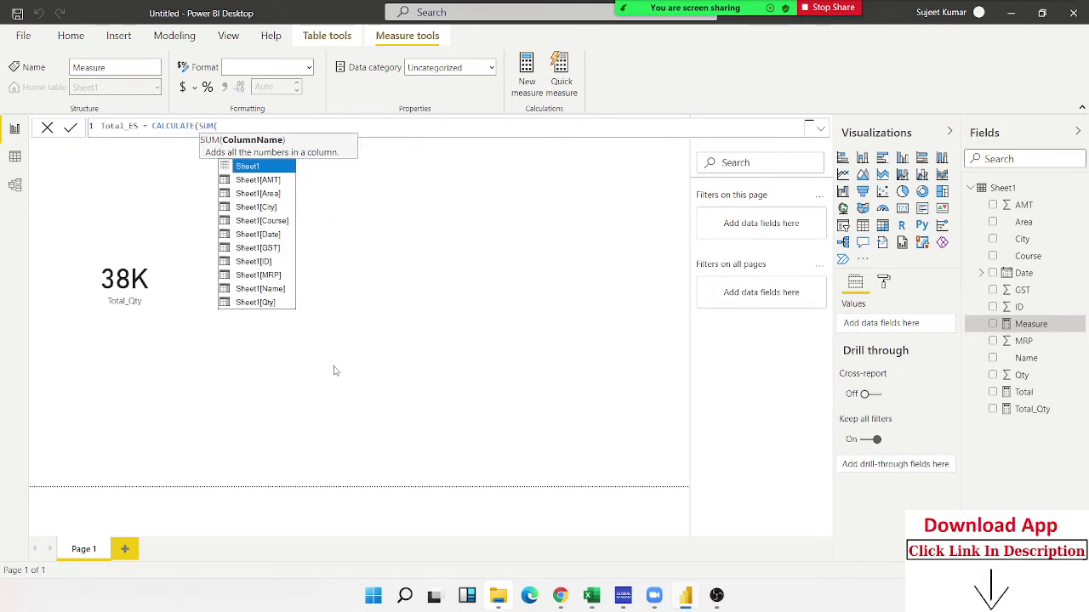
key(Down)
key(Down)
key(Down)
key(Down)
key(Down)
key(Down)
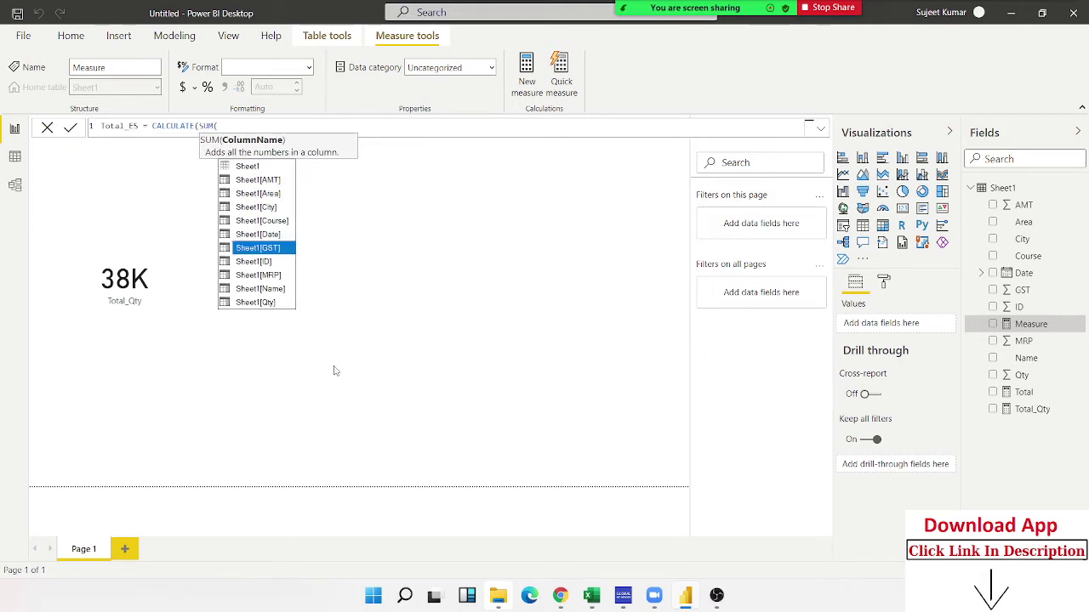
key(Down)
key(Down)
key(Down)
key(Down)
key(Tab)
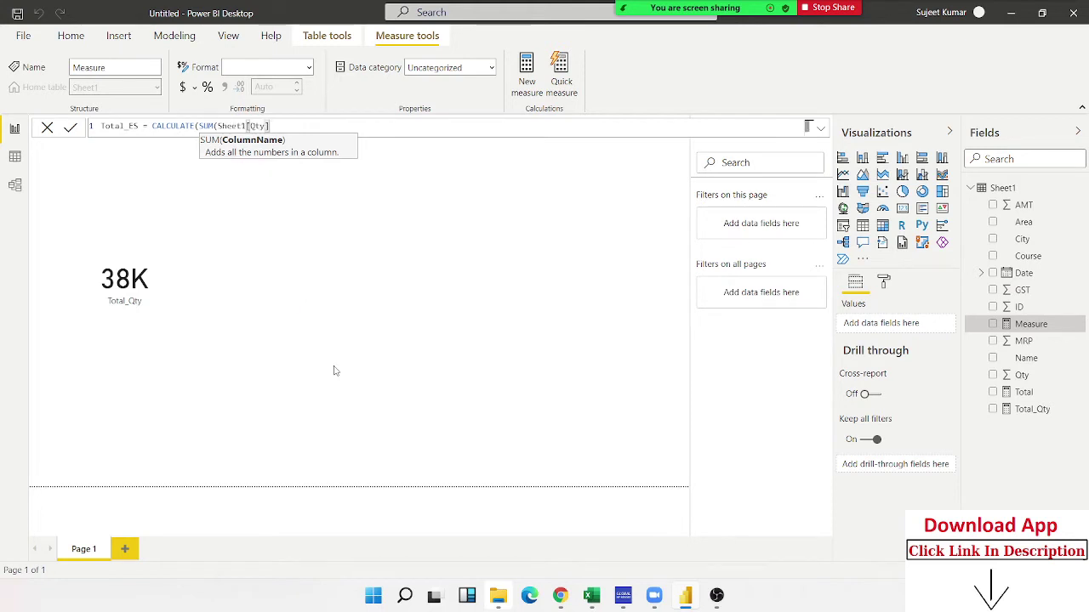
text())
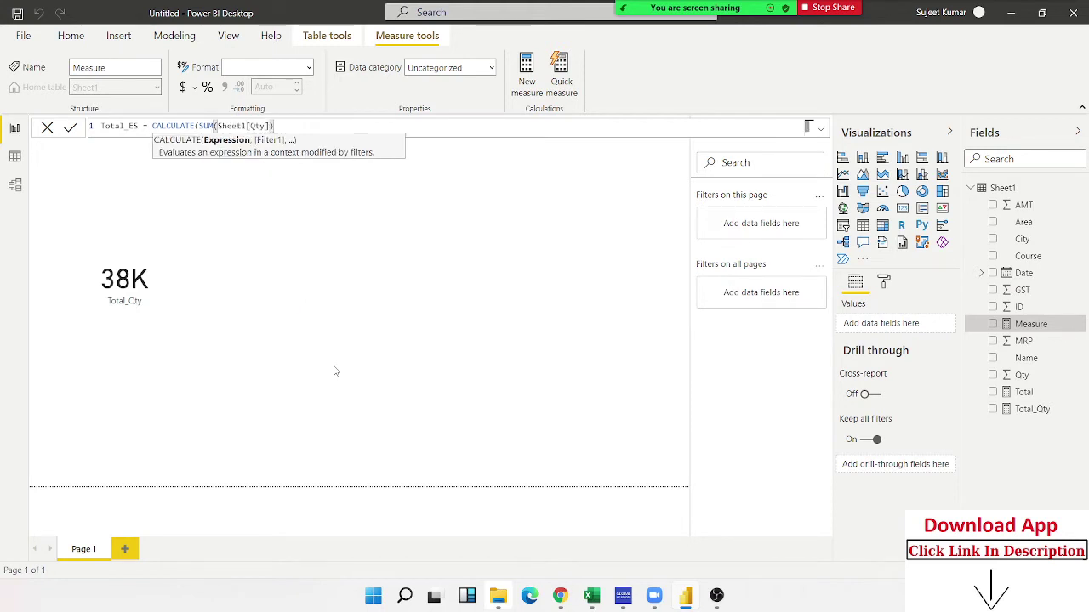
text(,)
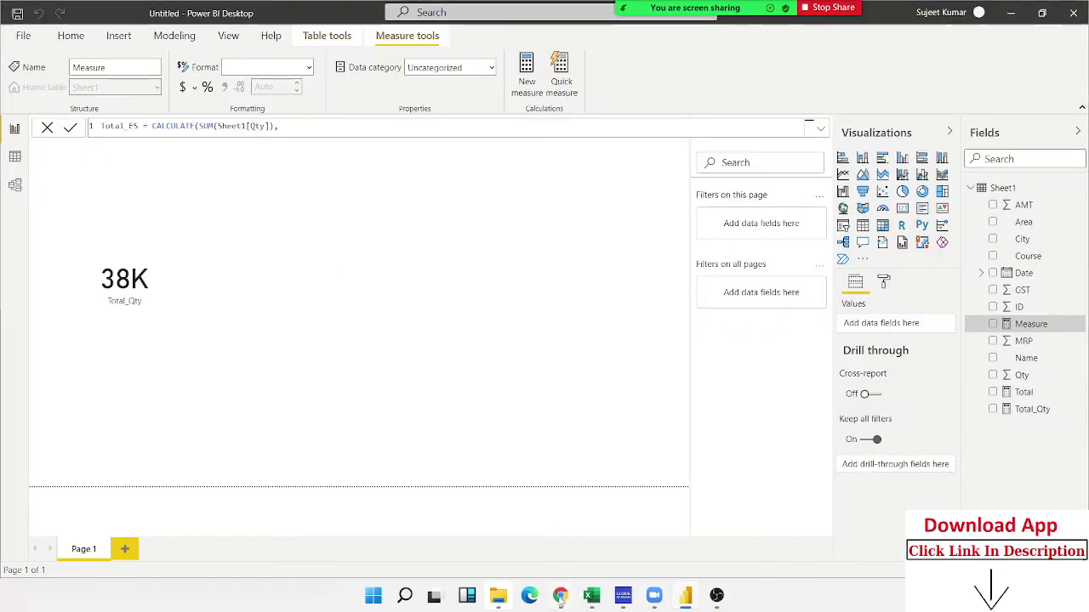
Step: Check the ALLCROSSFILTERED documentation, then add ALLCROSSFILTERED(Sheet1) as the filter argument
click(562, 596)
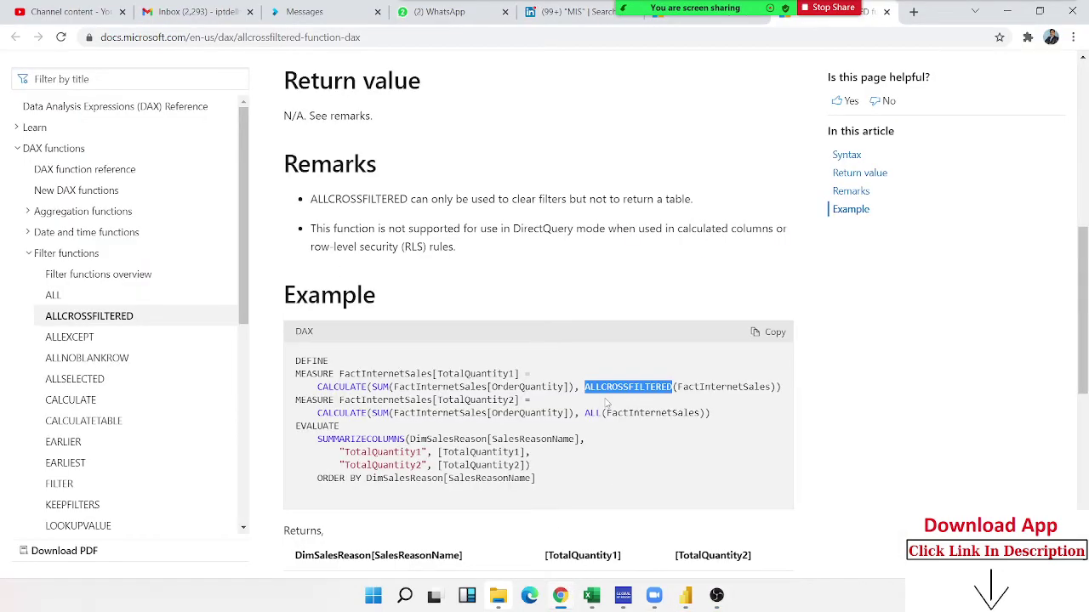
key(alt+Tab)
text(A)
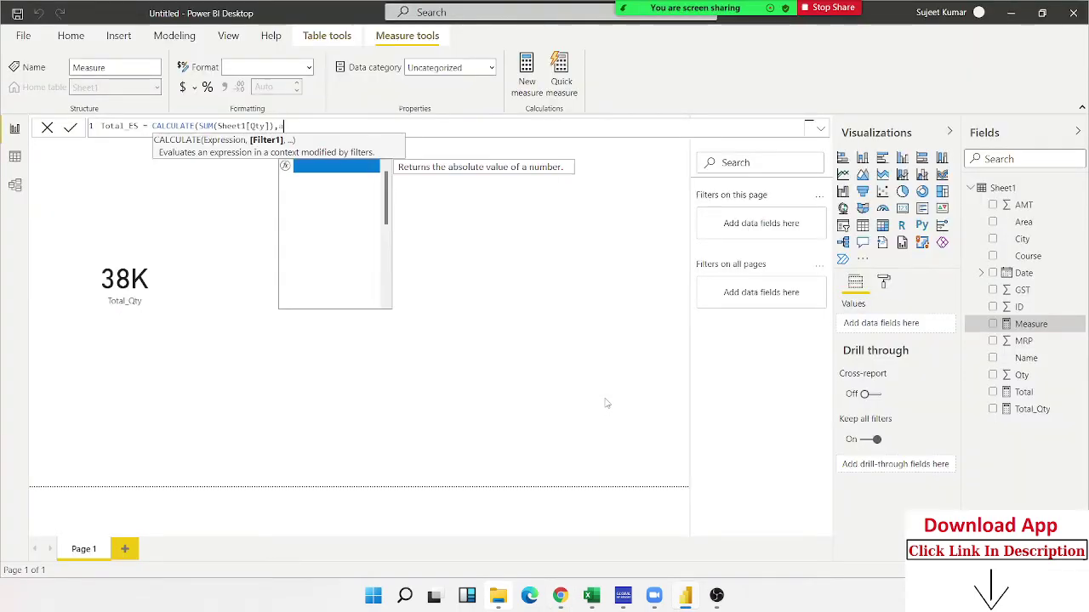
text(ll)
key(Down)
key(Tab)
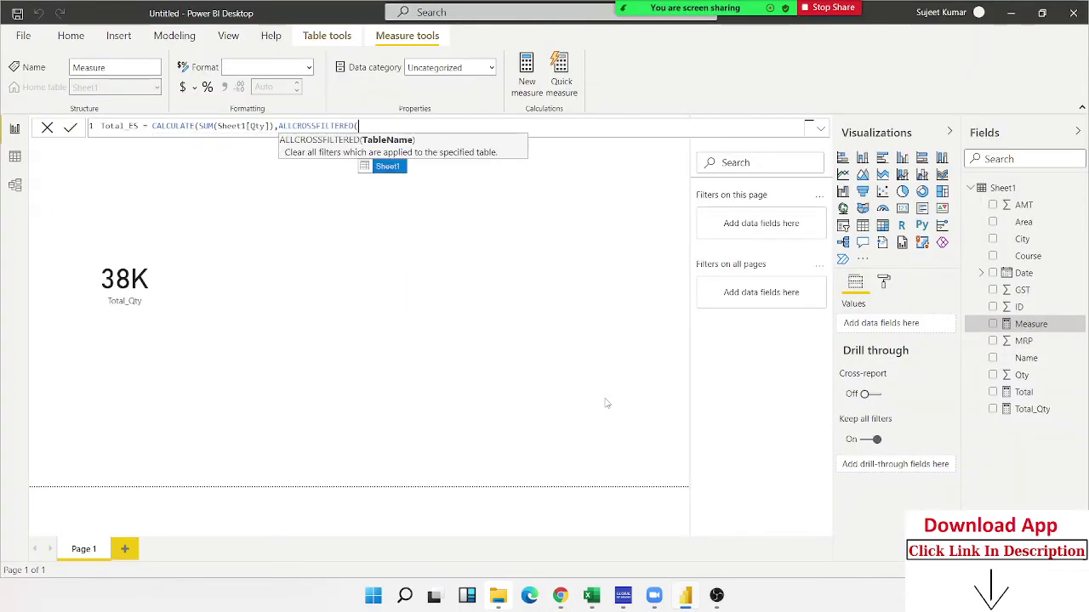
key(Tab)
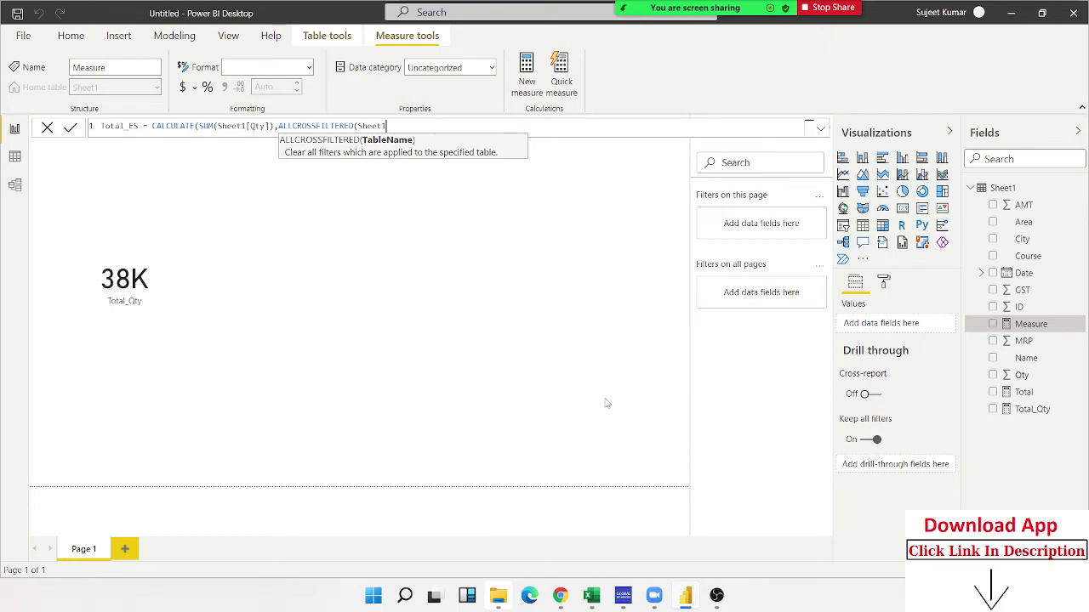
text())
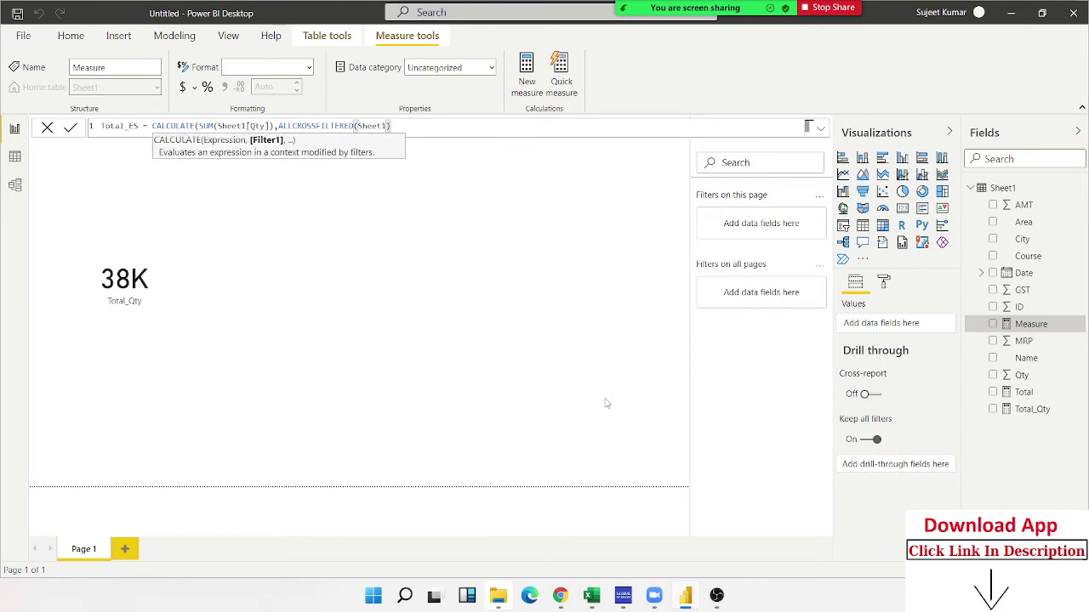
text())
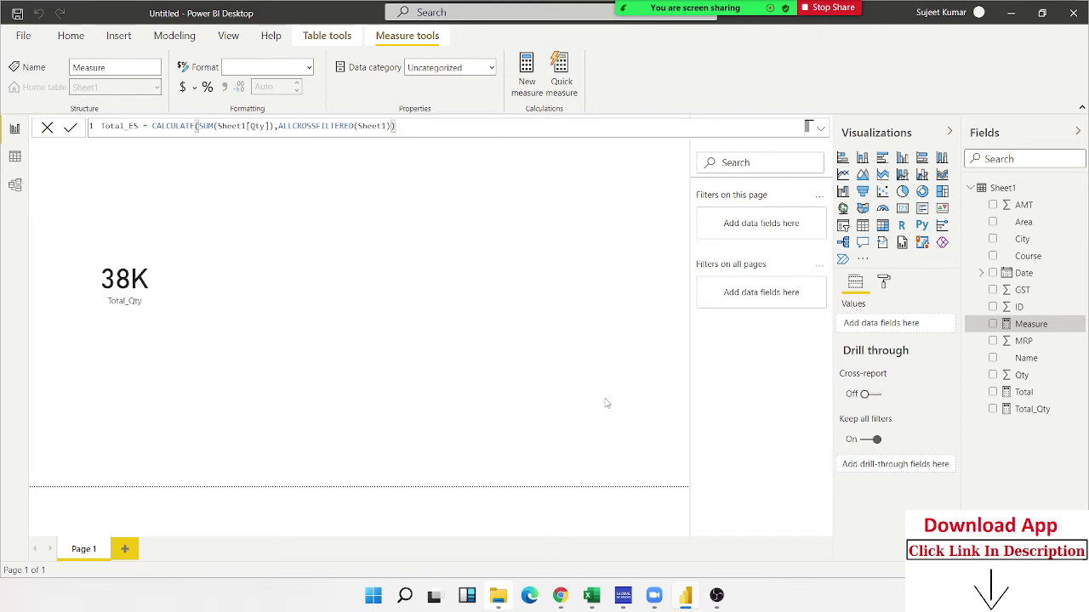
click(565, 510)
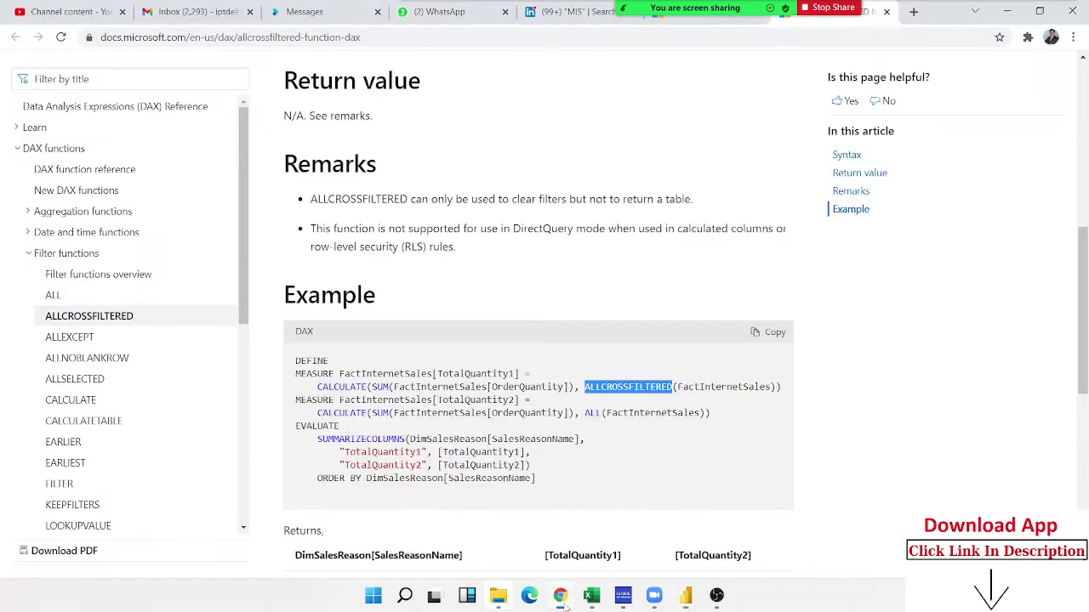
double_click(462, 199)
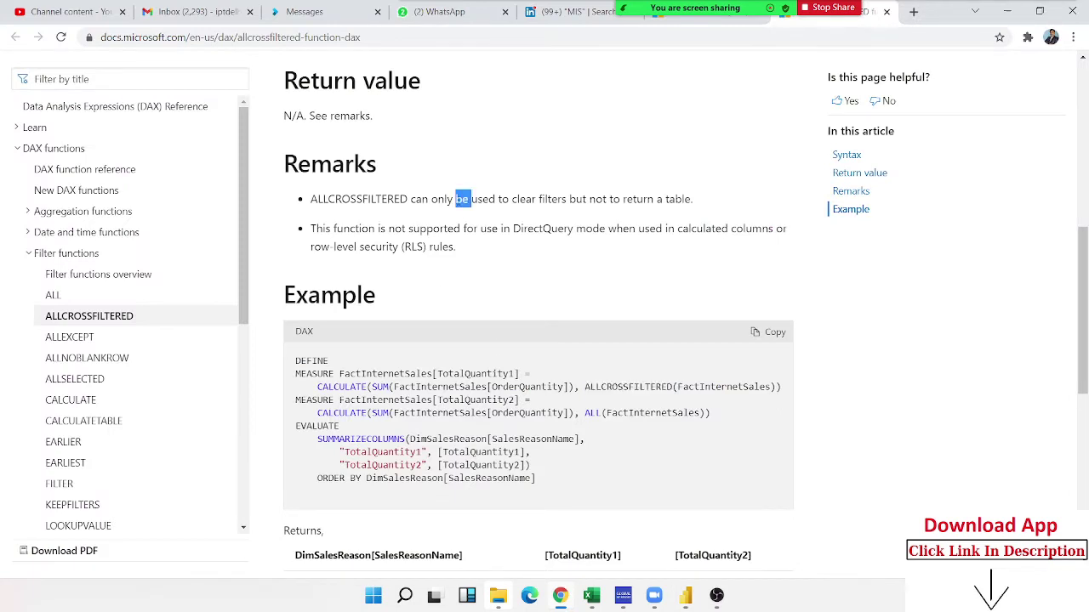
double_click(523, 199)
double_click(551, 199)
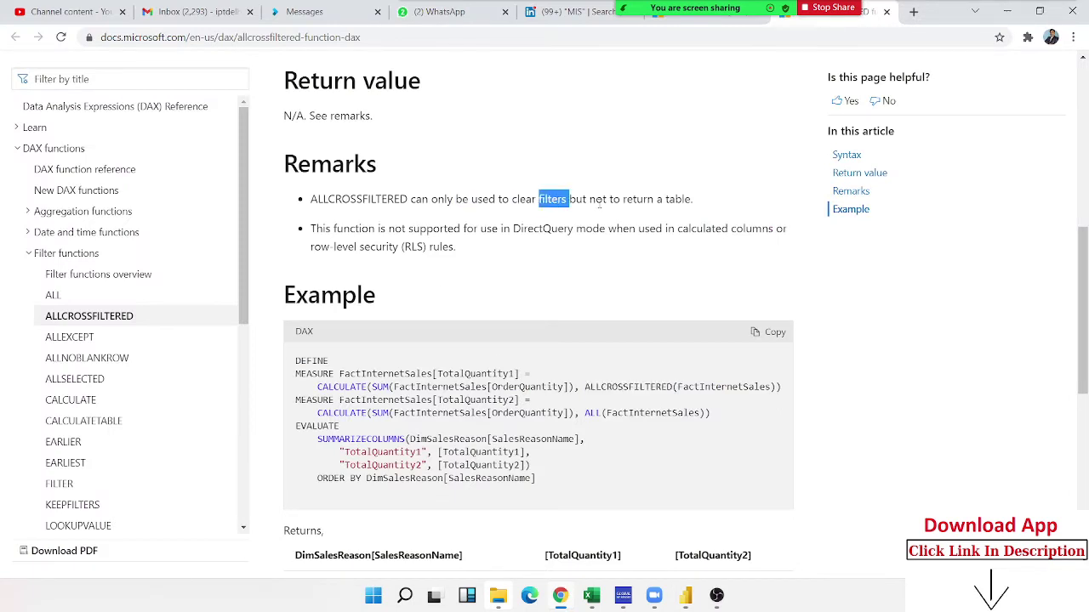
double_click(598, 199)
drag(693, 199, 293, 200)
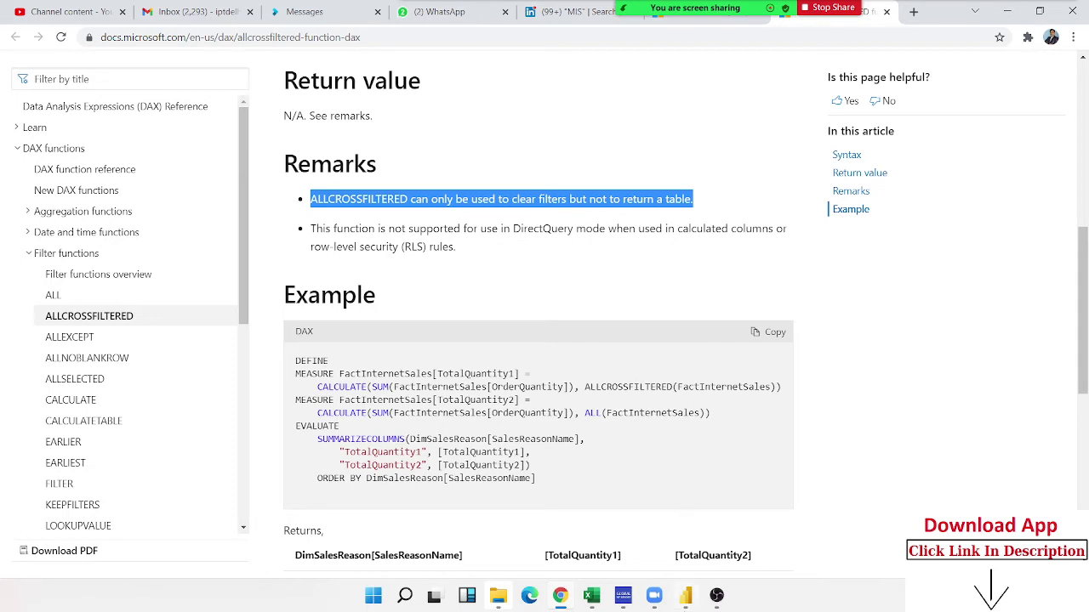
Step: Commit Total_ES and remove the extra closing parenthesis so it saves without a syntax error
mouse_move(687, 601)
click(682, 554)
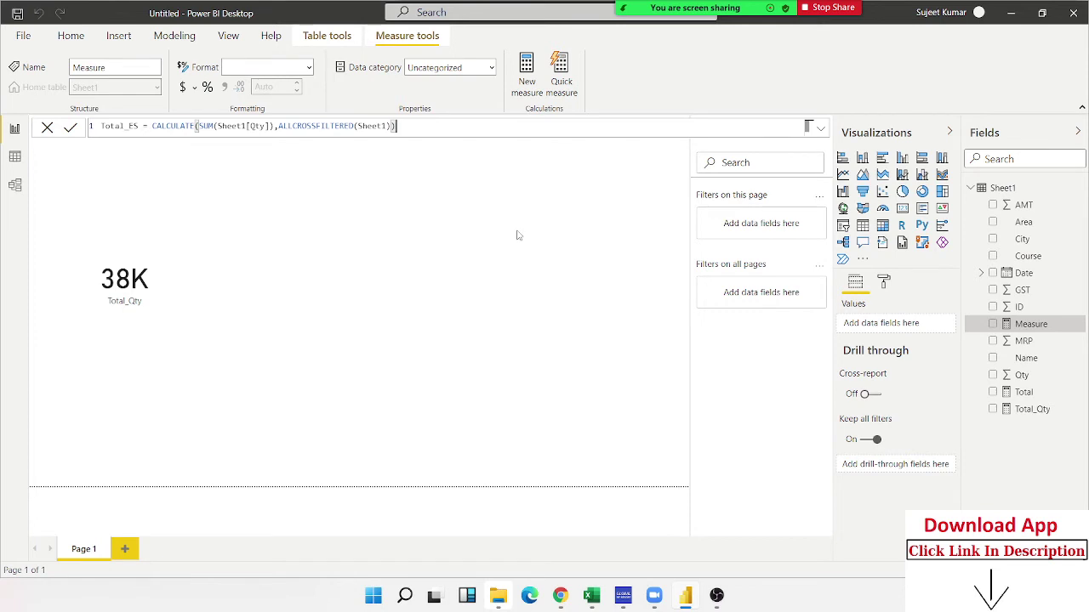
text())
click(476, 284)
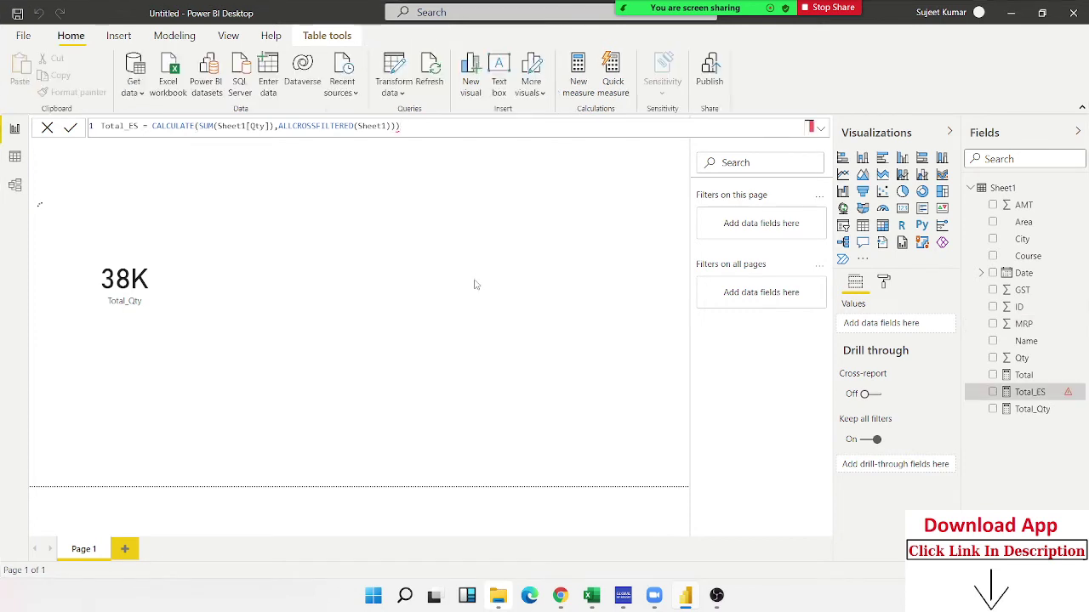
click(1029, 393)
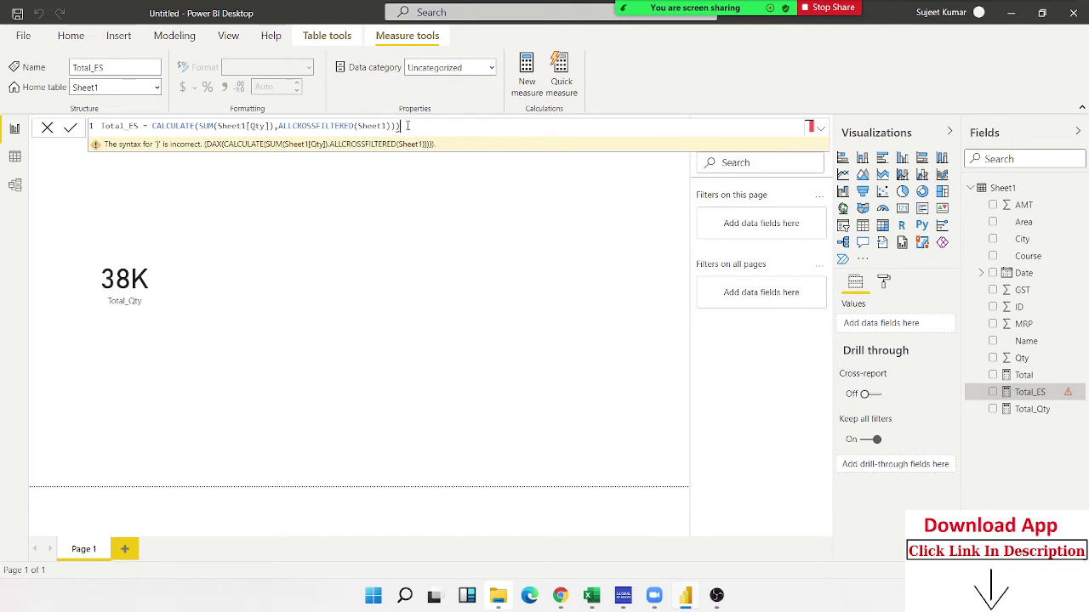
key(BackSpace)
key(Return)
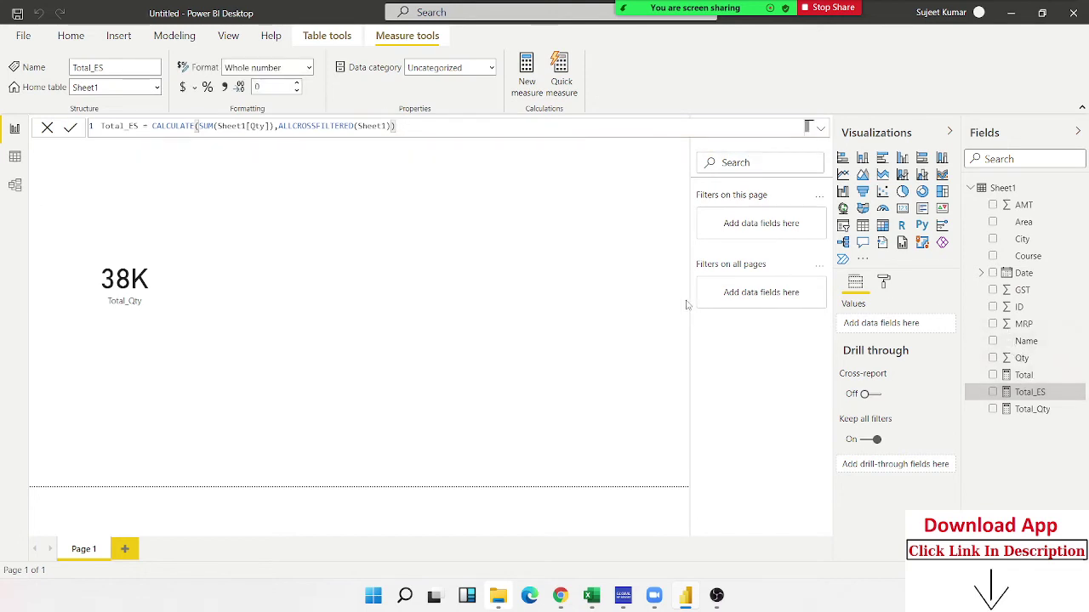
click(626, 284)
Step: Add a centred card showing Total_ES (38K), widened and aligned beside the Total_Qty card
click(902, 208)
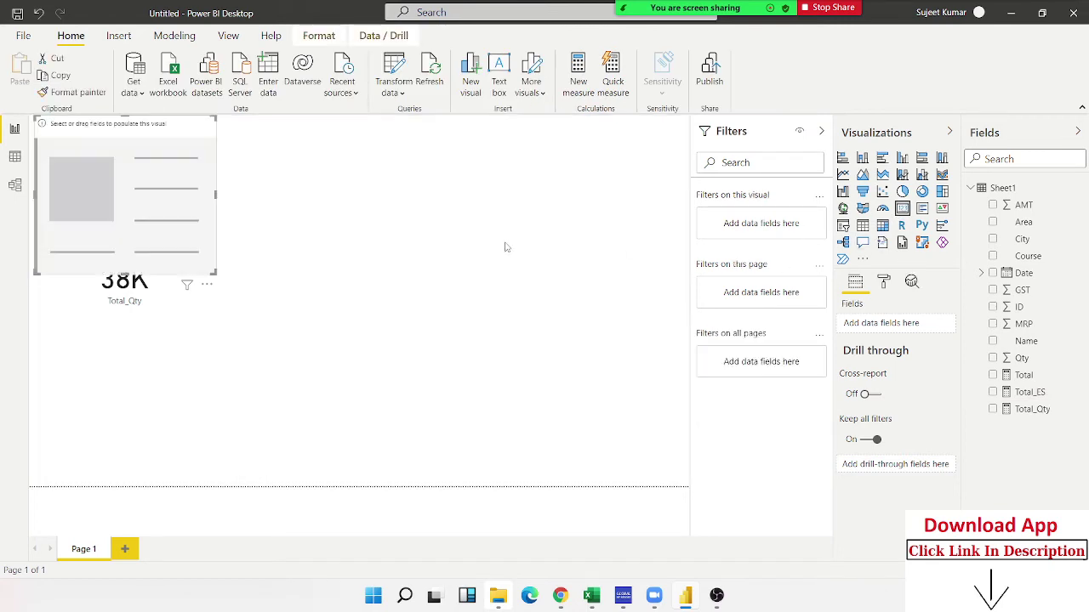
drag(175, 232, 390, 316)
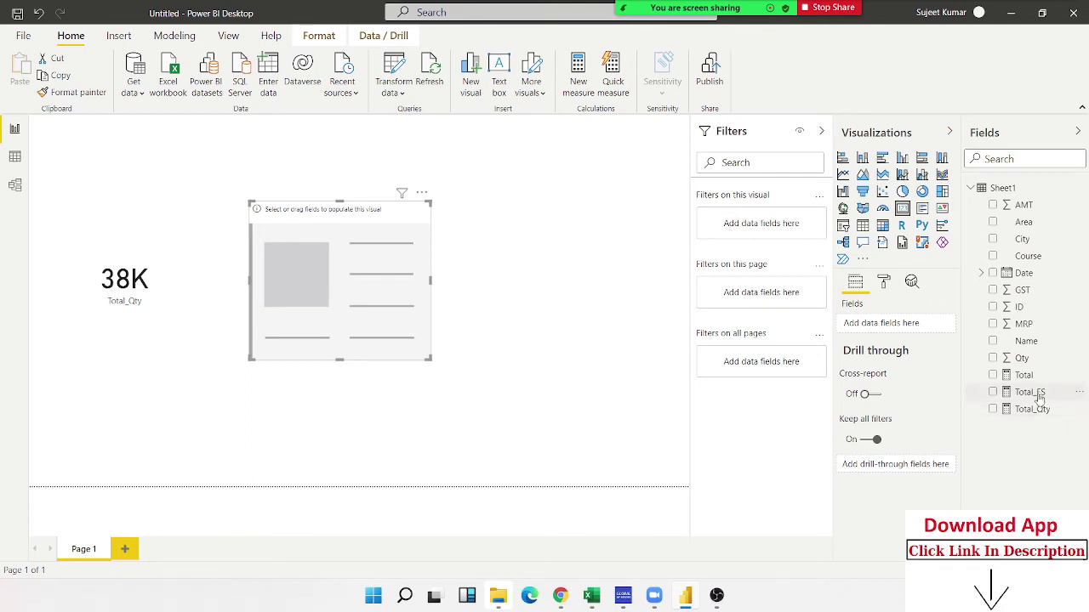
mouse_move(1031, 393)
mouse_down()
mouse_move(258, 283)
mouse_move(340, 282)
mouse_up()
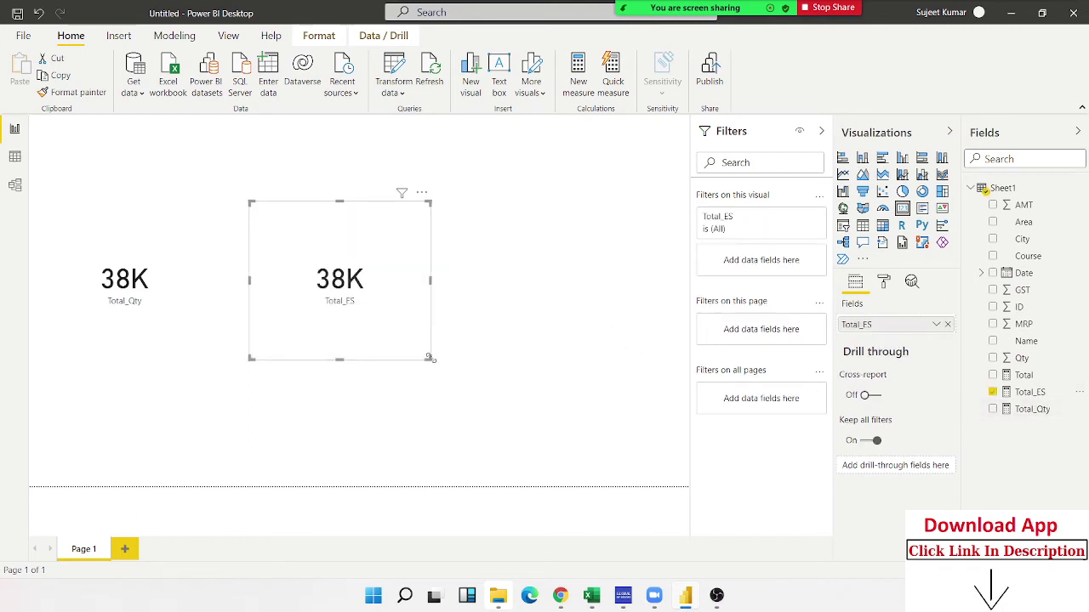
drag(428, 359, 493, 328)
mouse_move(454, 292)
mouse_down()
mouse_move(453, 323)
mouse_move(433, 325)
mouse_up()
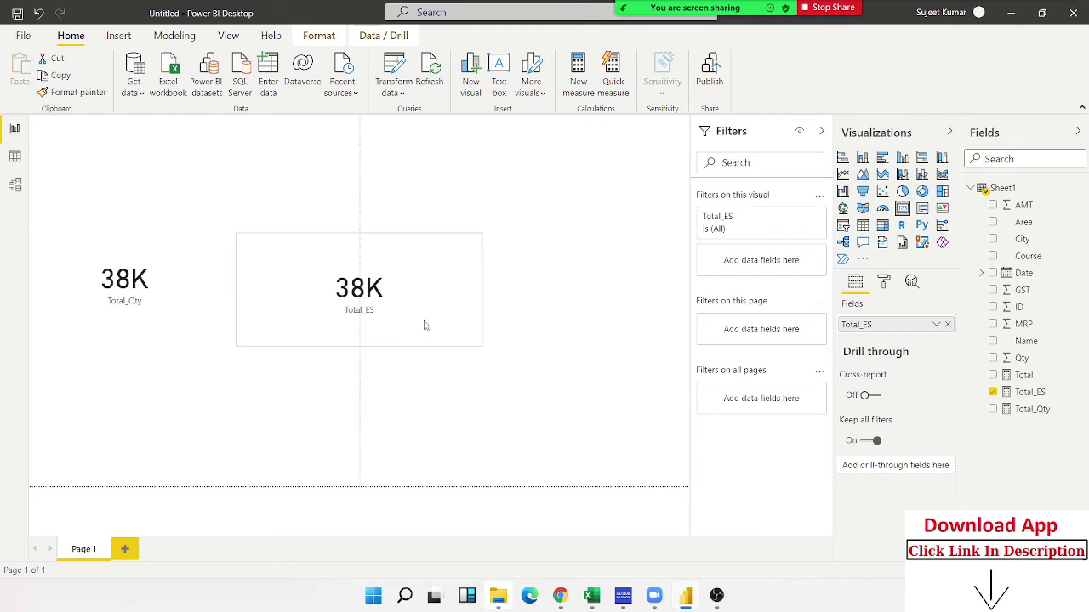
click(617, 271)
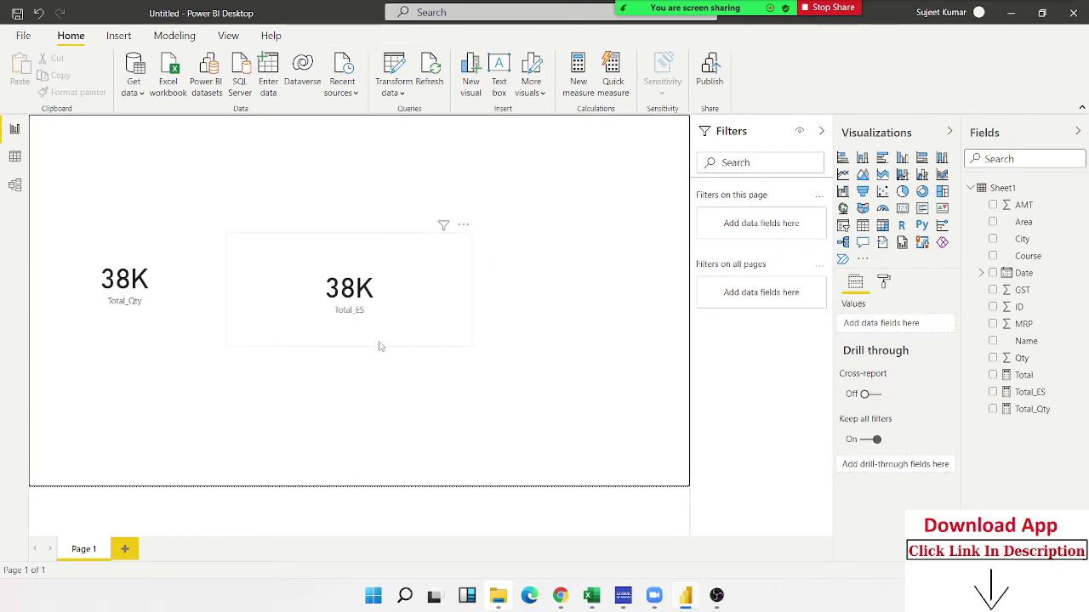
Step: Add a slicer on the Name field at the upper right of the page
click(842, 225)
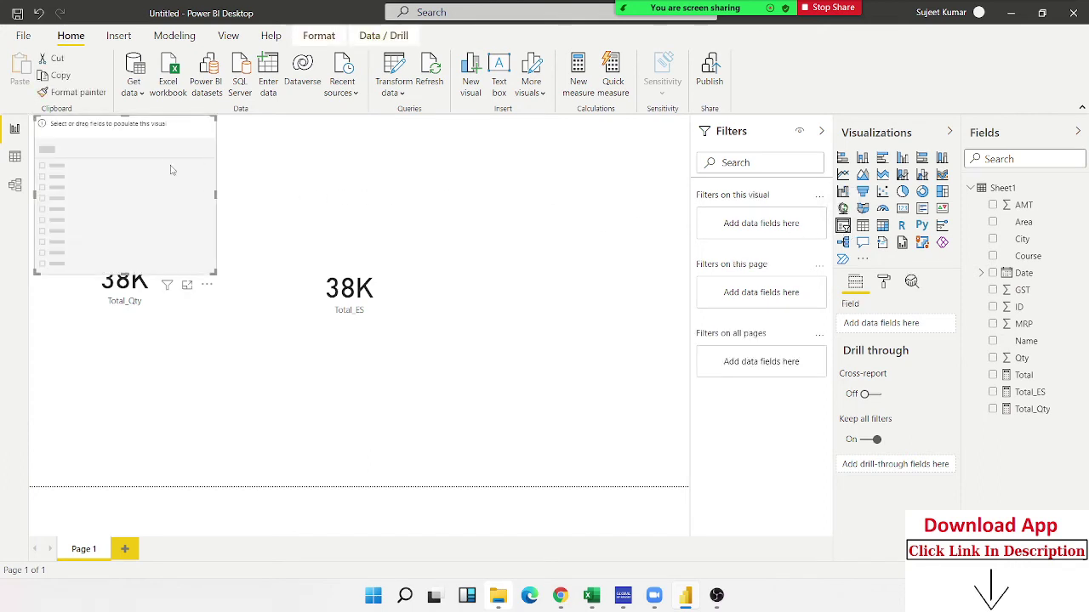
drag(170, 167, 609, 180)
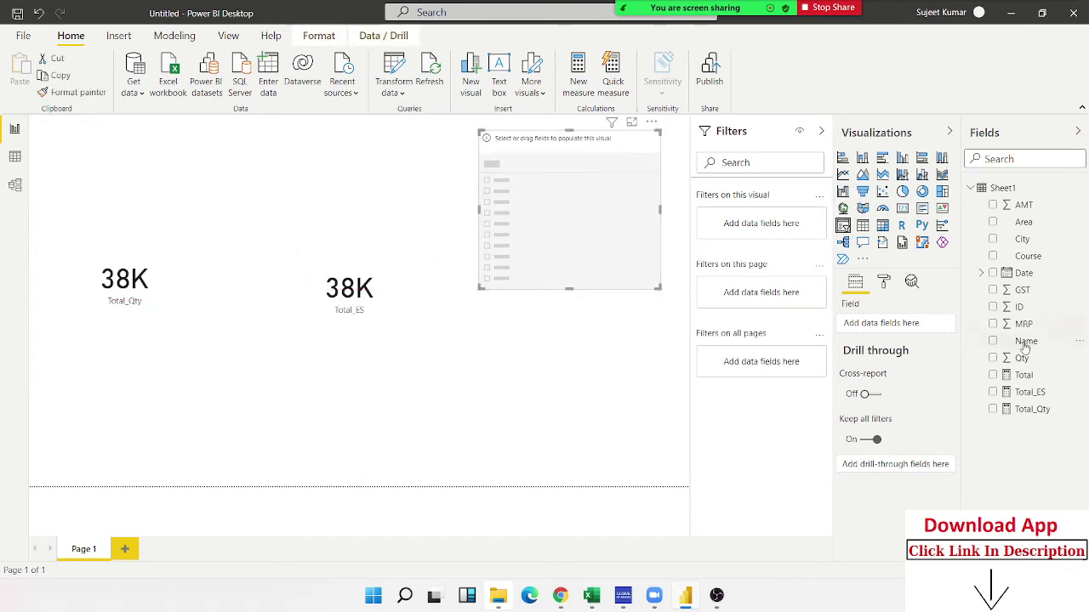
drag(1026, 341, 609, 247)
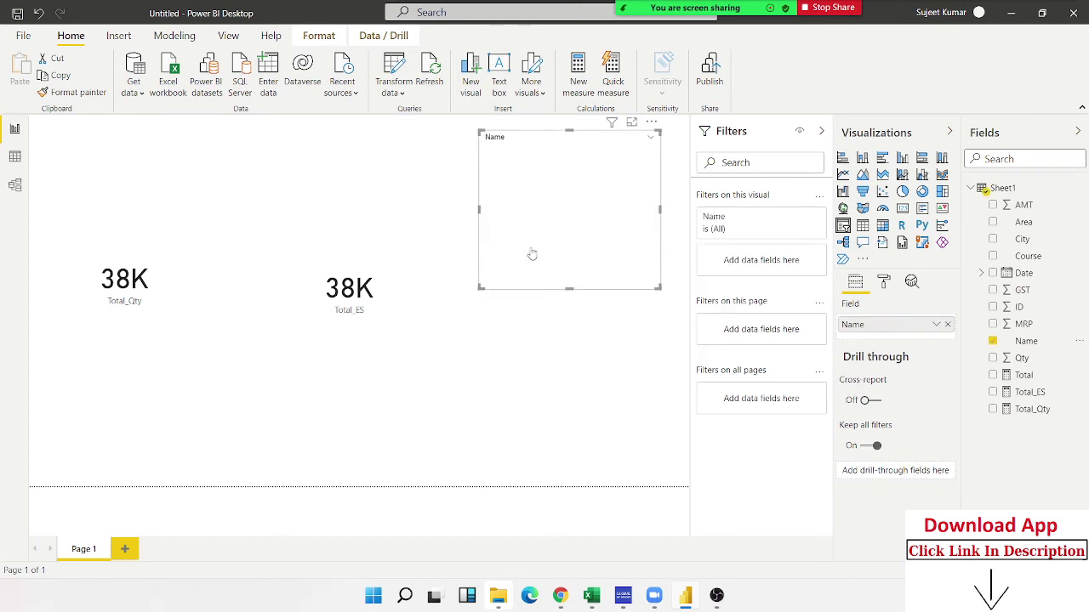
Step: Filter the slicer through GK, Inder, Manoj and Mohan, comparing Total_Qty with Total_ES
click(489, 176)
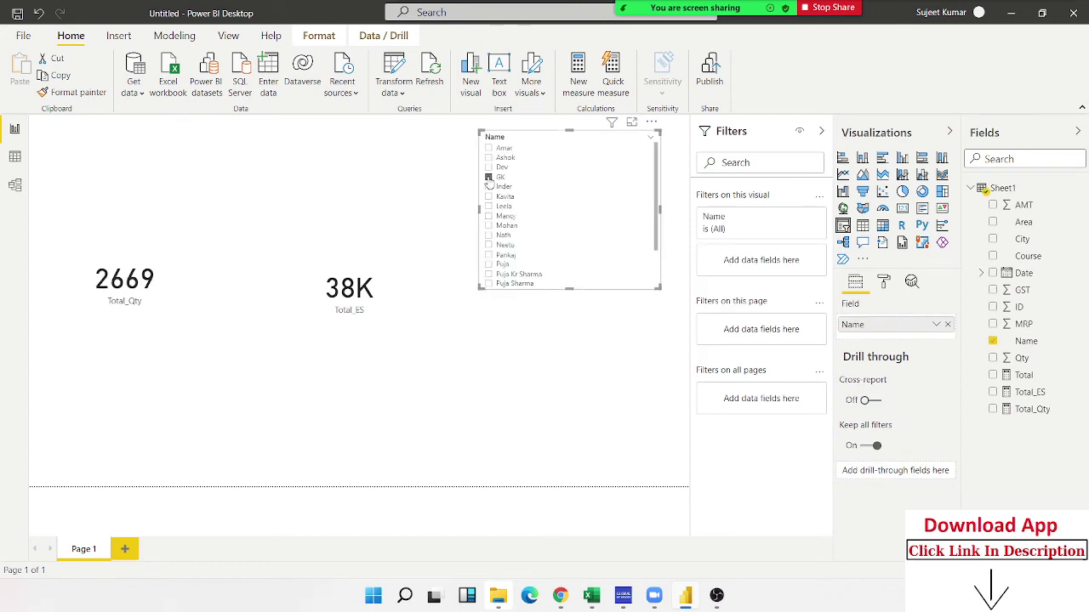
click(488, 186)
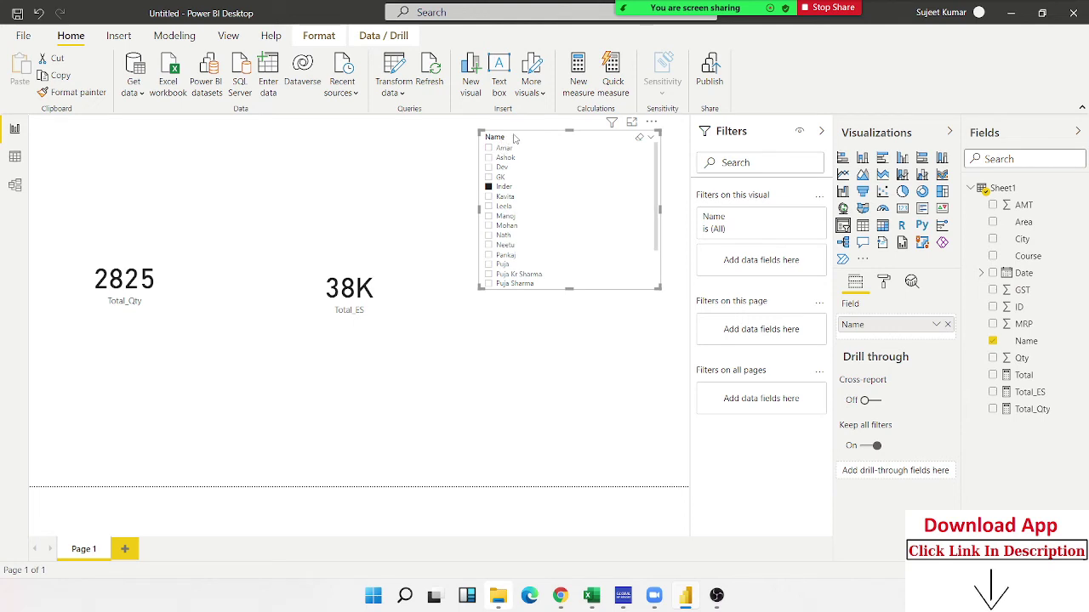
click(491, 217)
click(491, 225)
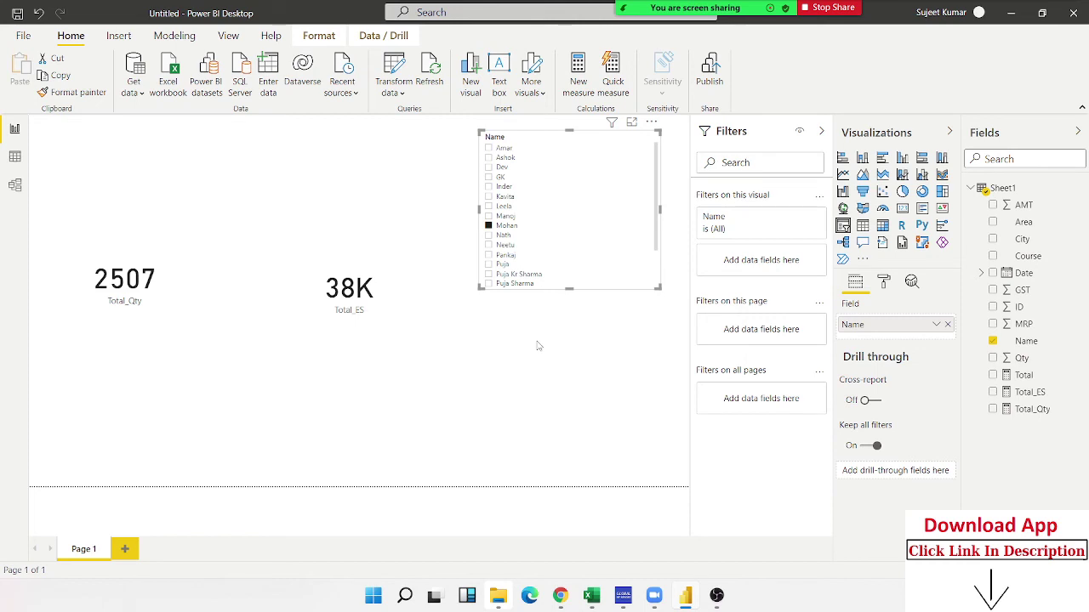
click(972, 190)
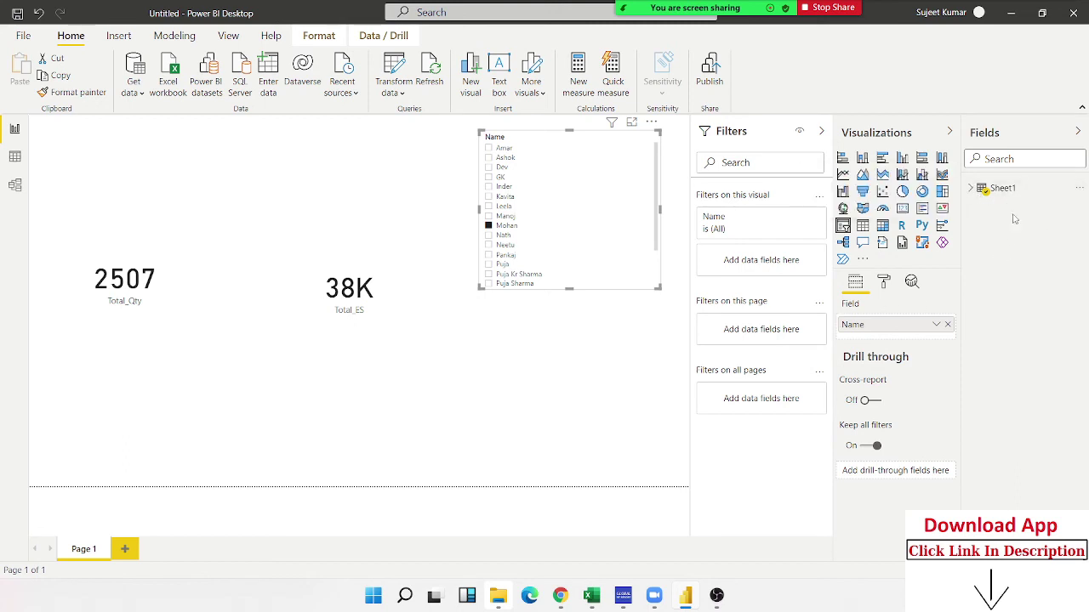
click(972, 189)
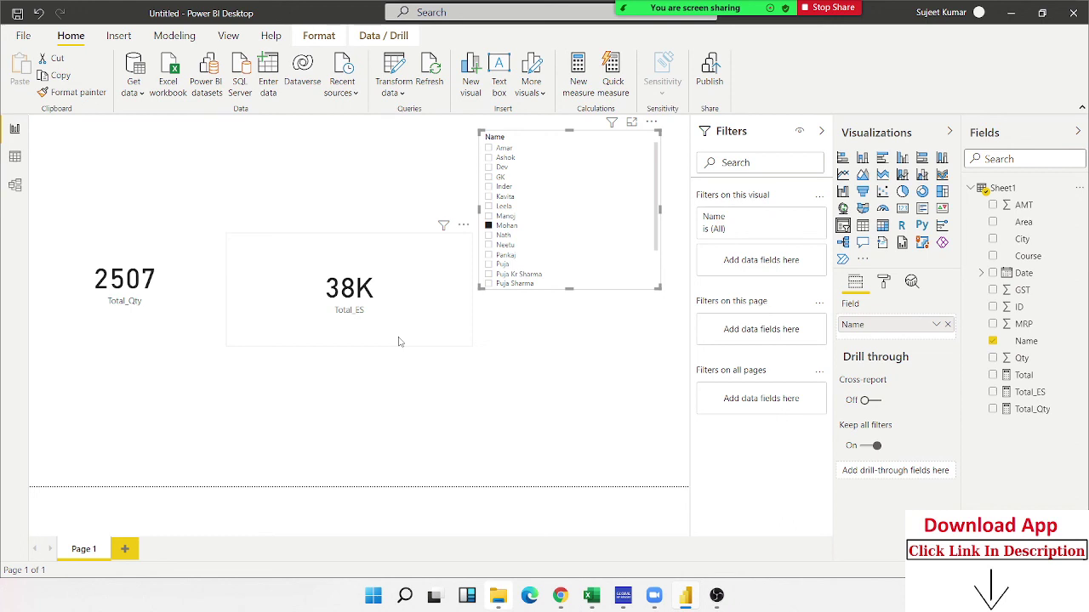
click(605, 465)
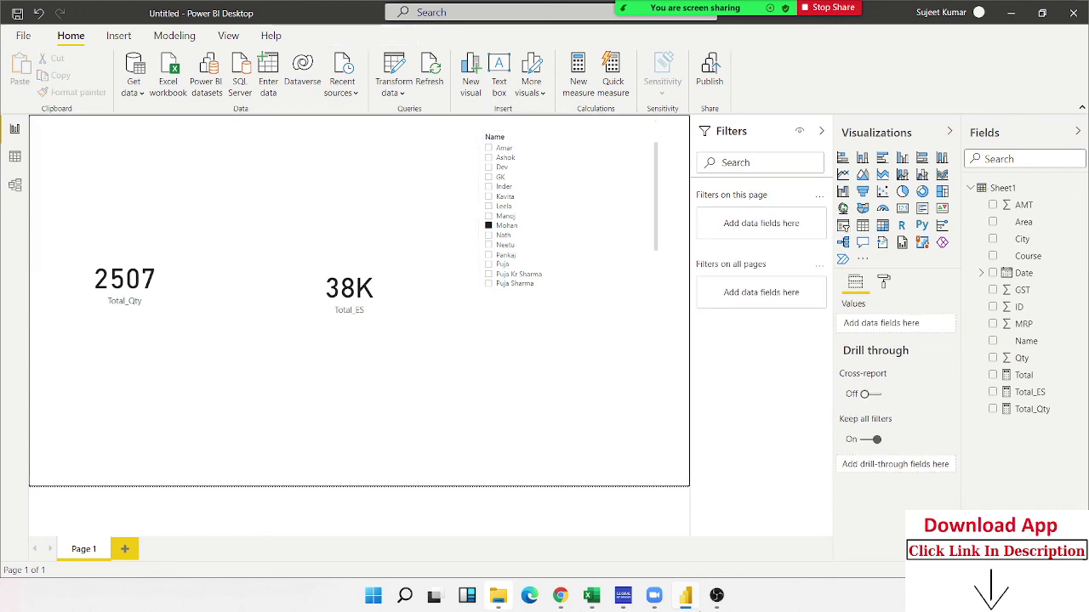
mouse_move(716, 598)
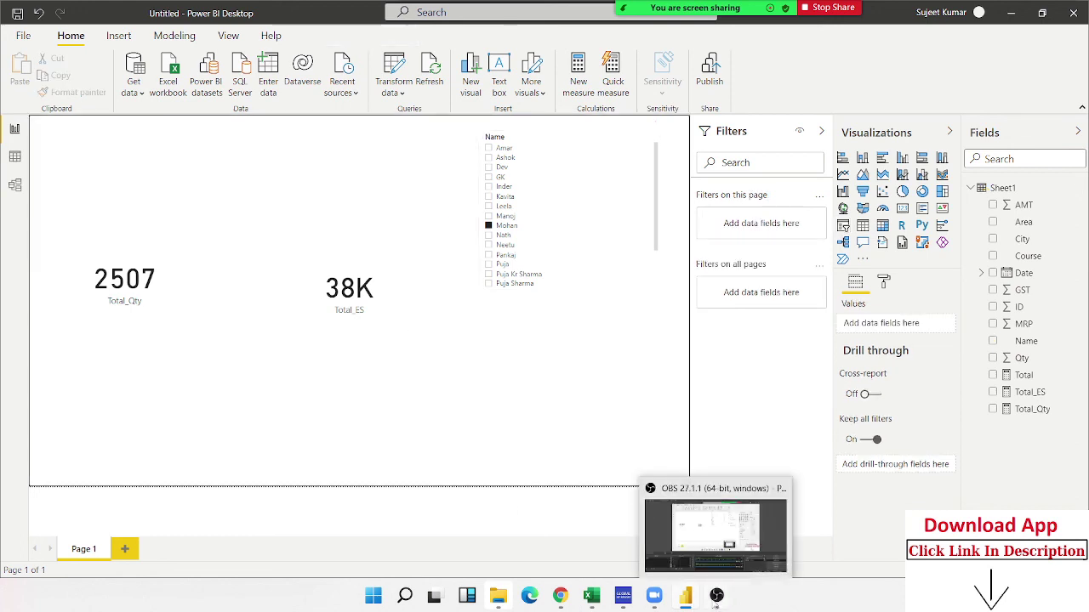